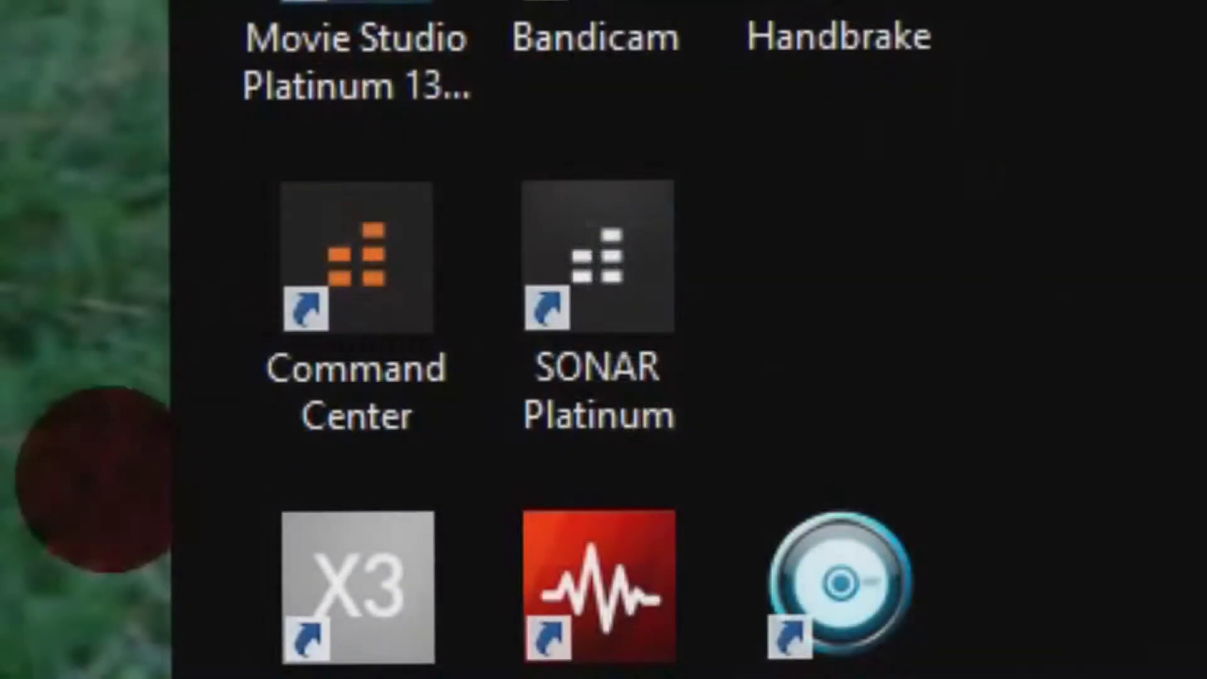
- Launch SONAR Platinum and start a new project from the Quick Start window
double_click(587, 247)
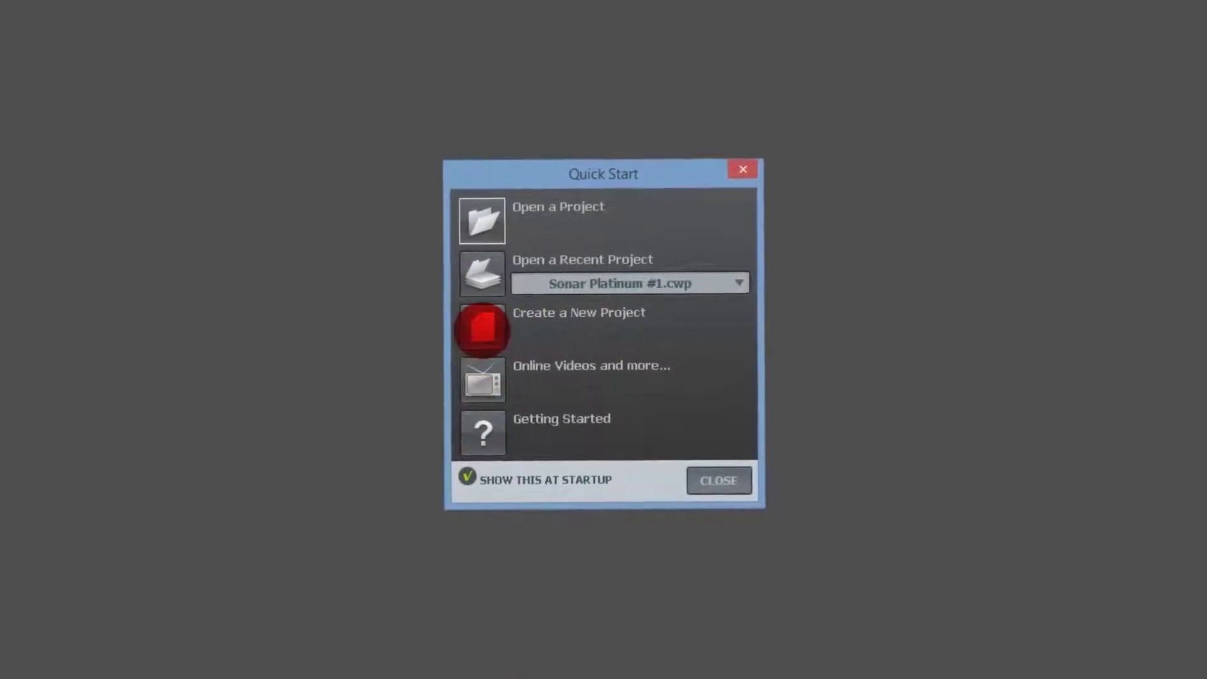
click(476, 330)
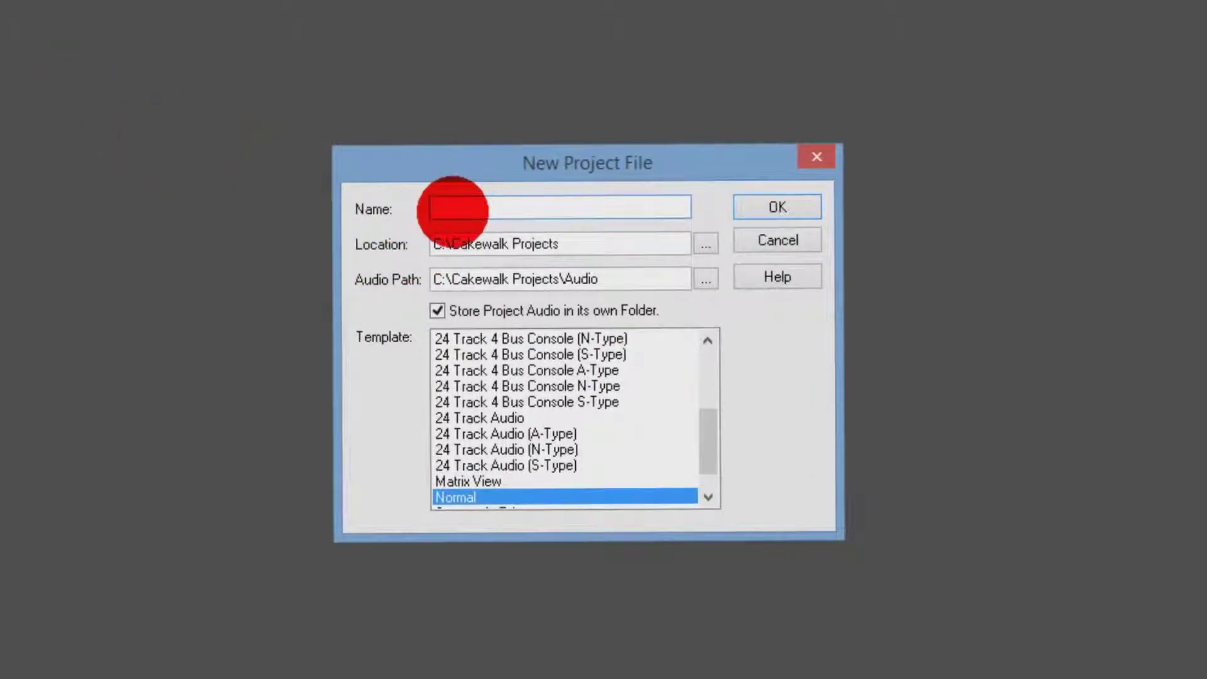
- Enter 'Per Project folder session' as the new project's name
text(Per Pro)
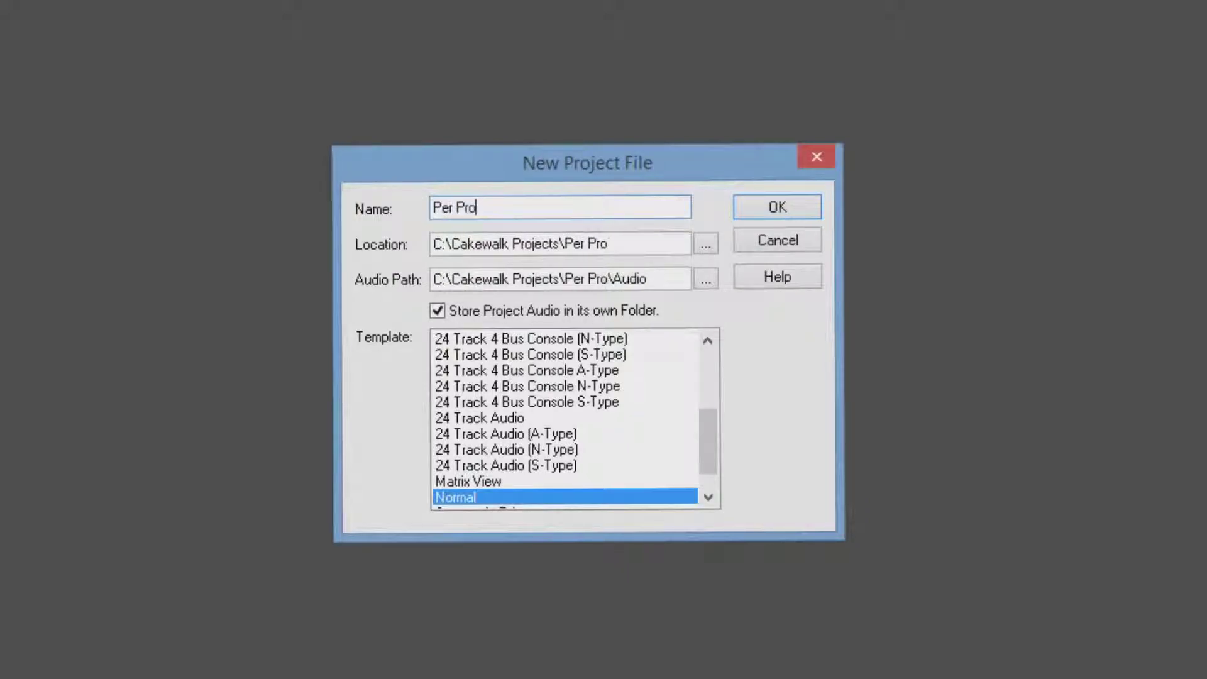
text(ject fol)
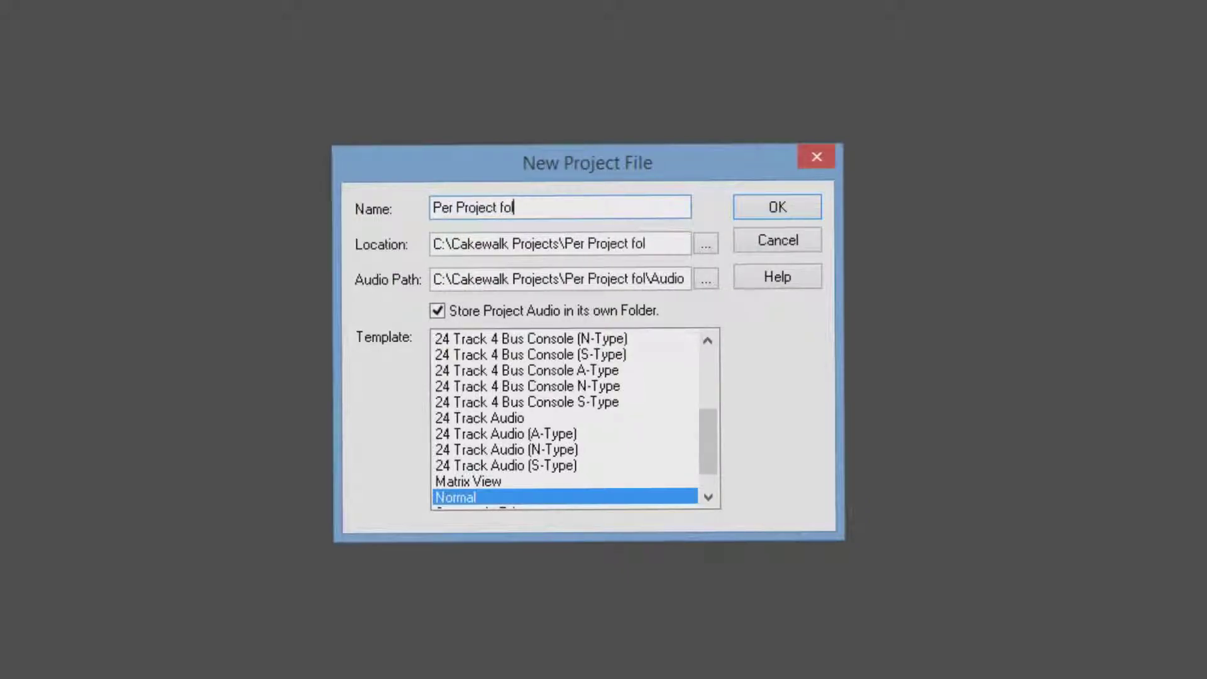
text(der sessi)
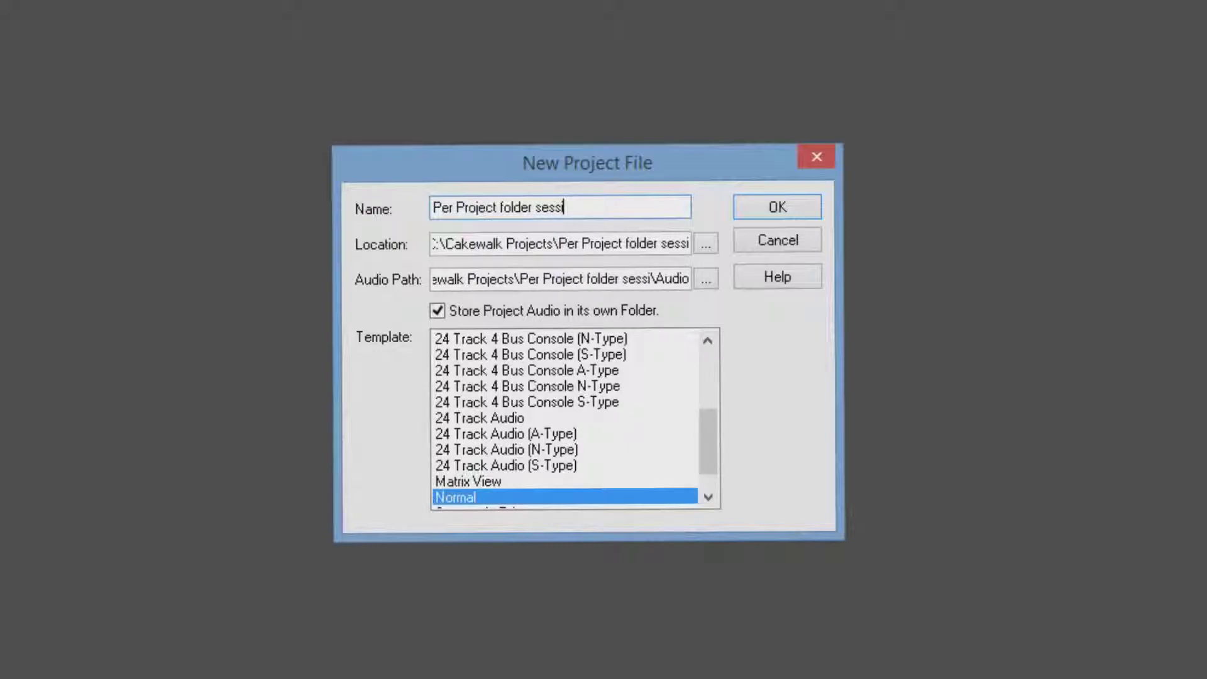
text(on)
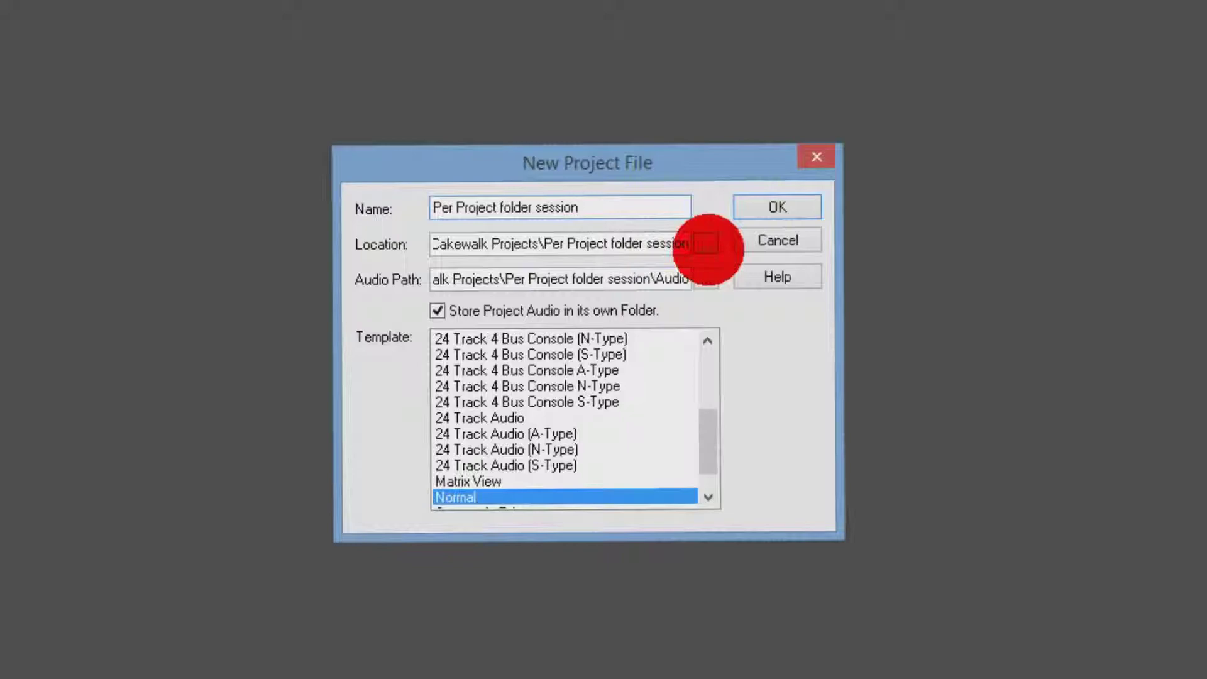
click(705, 244)
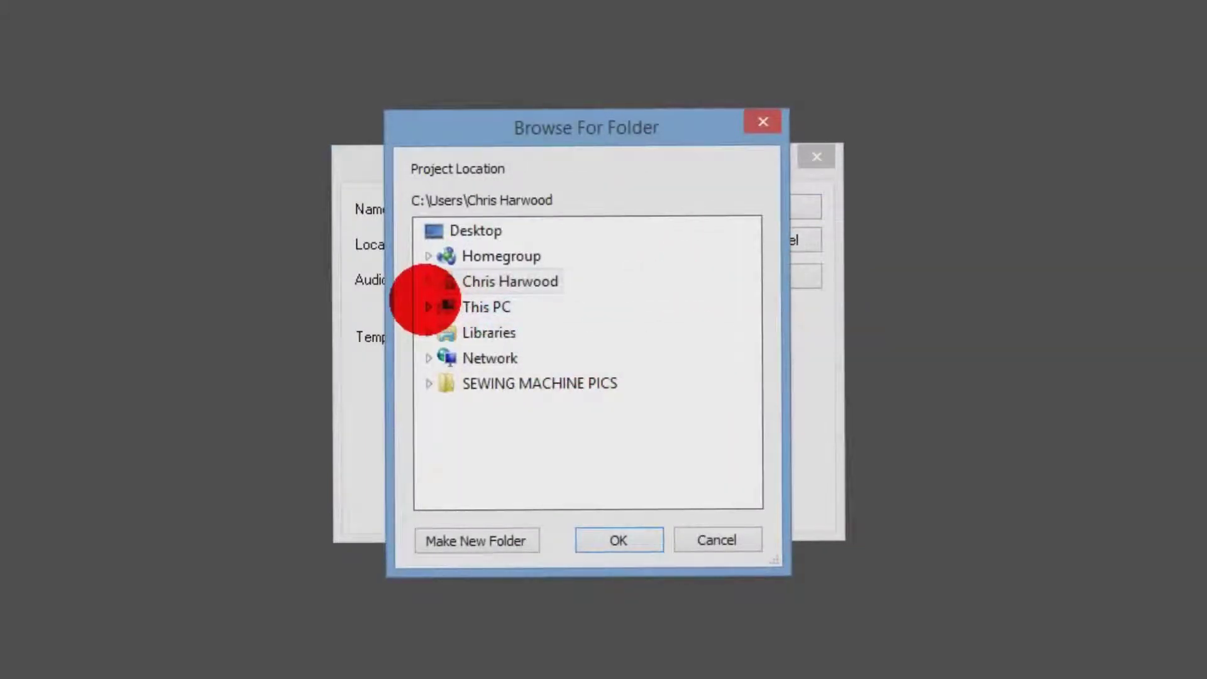
- Set the project location to the SONAR PLATINUM folder on Audio/Video (D:)
click(428, 307)
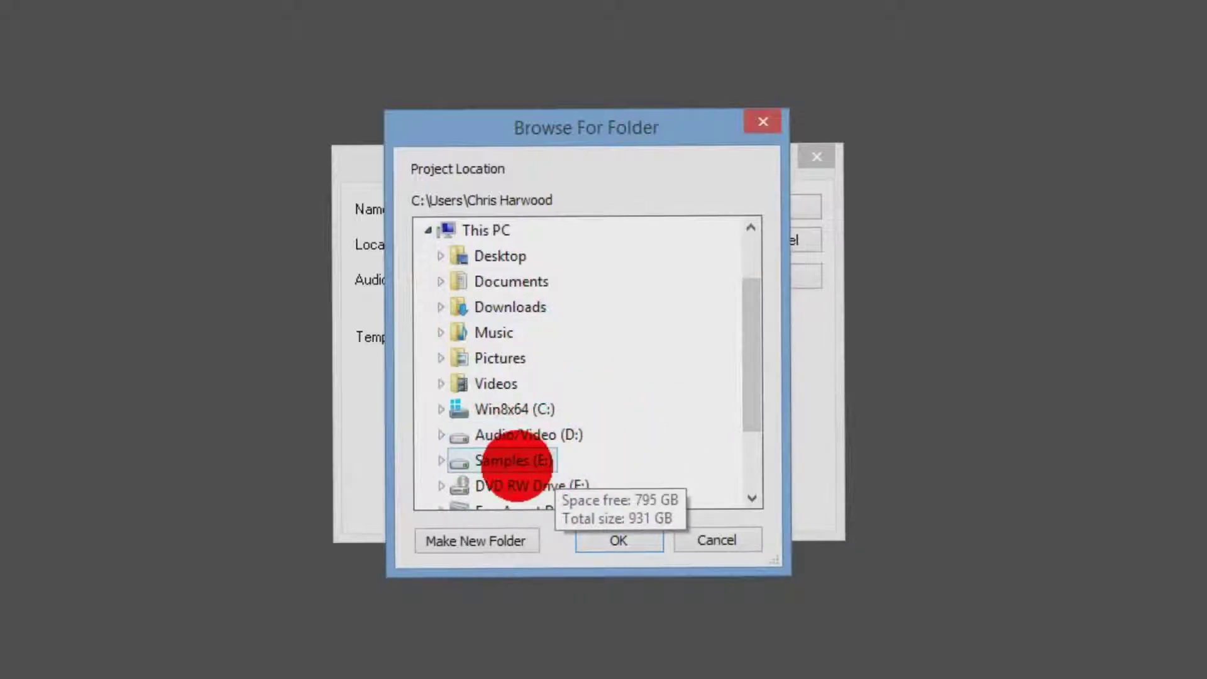
click(534, 433)
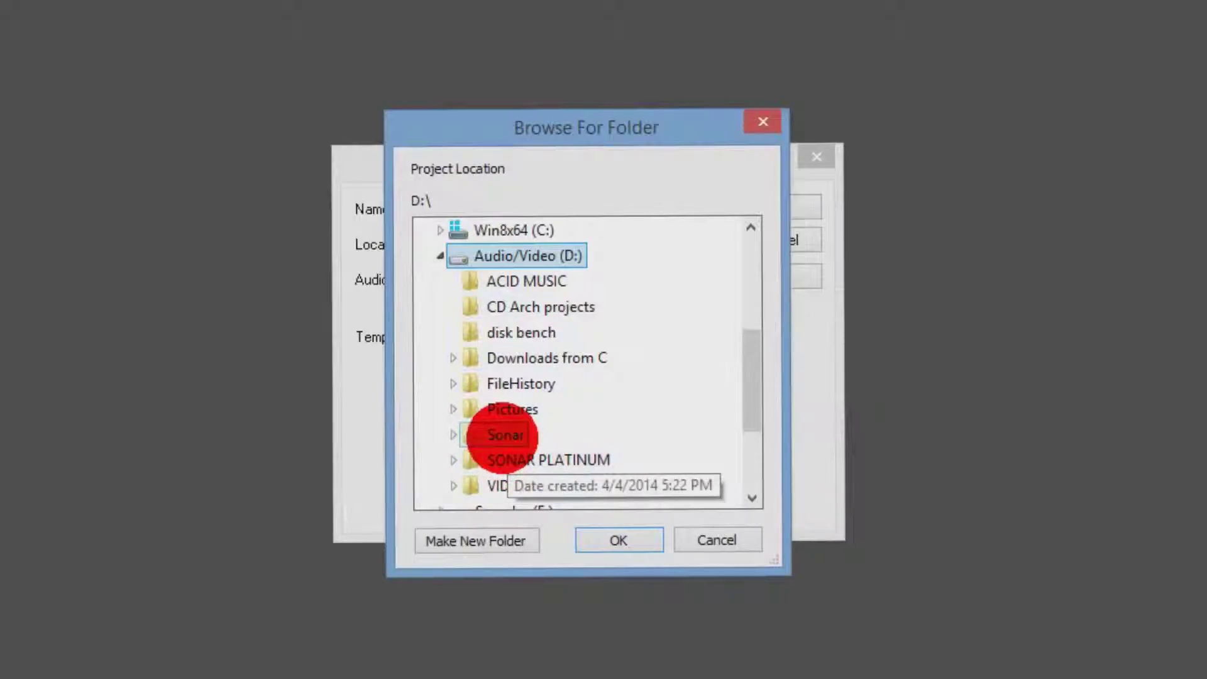
click(516, 460)
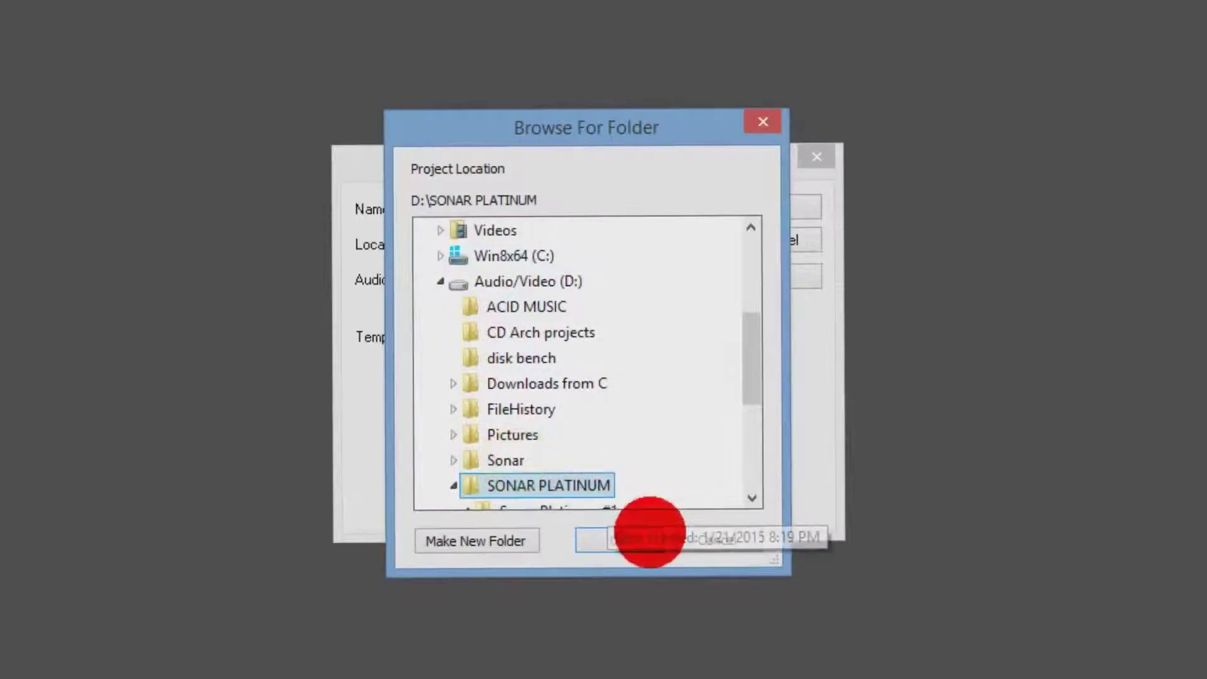
click(628, 540)
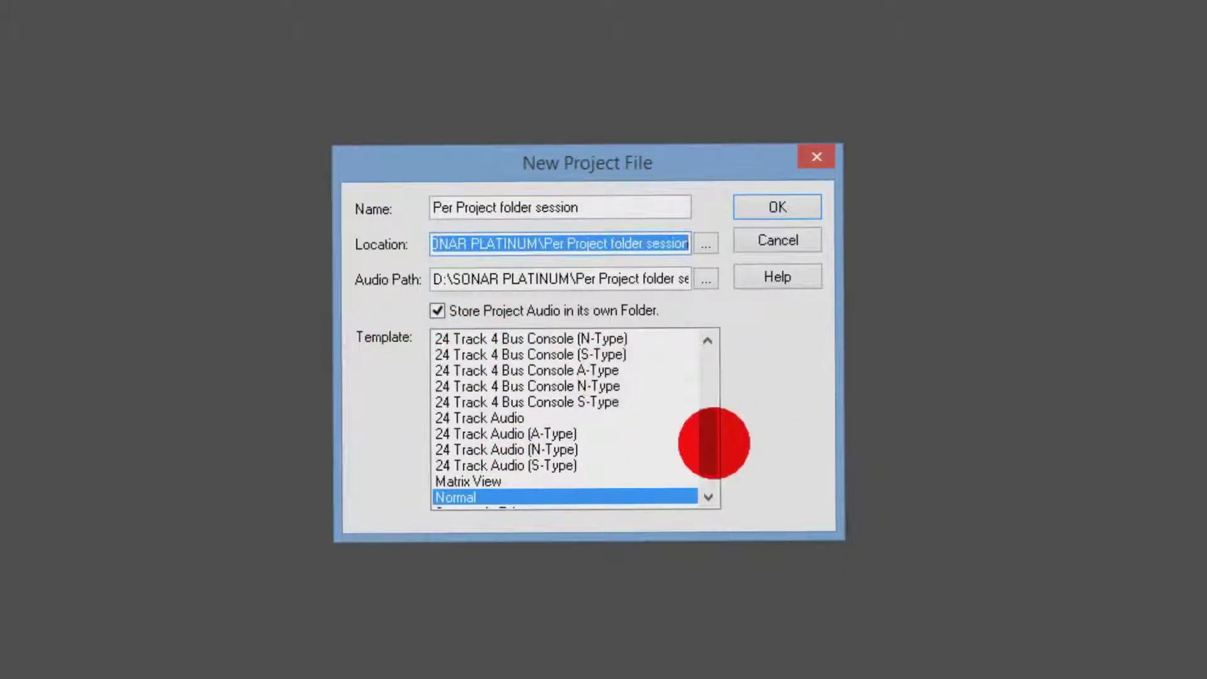
drag(713, 435, 716, 463)
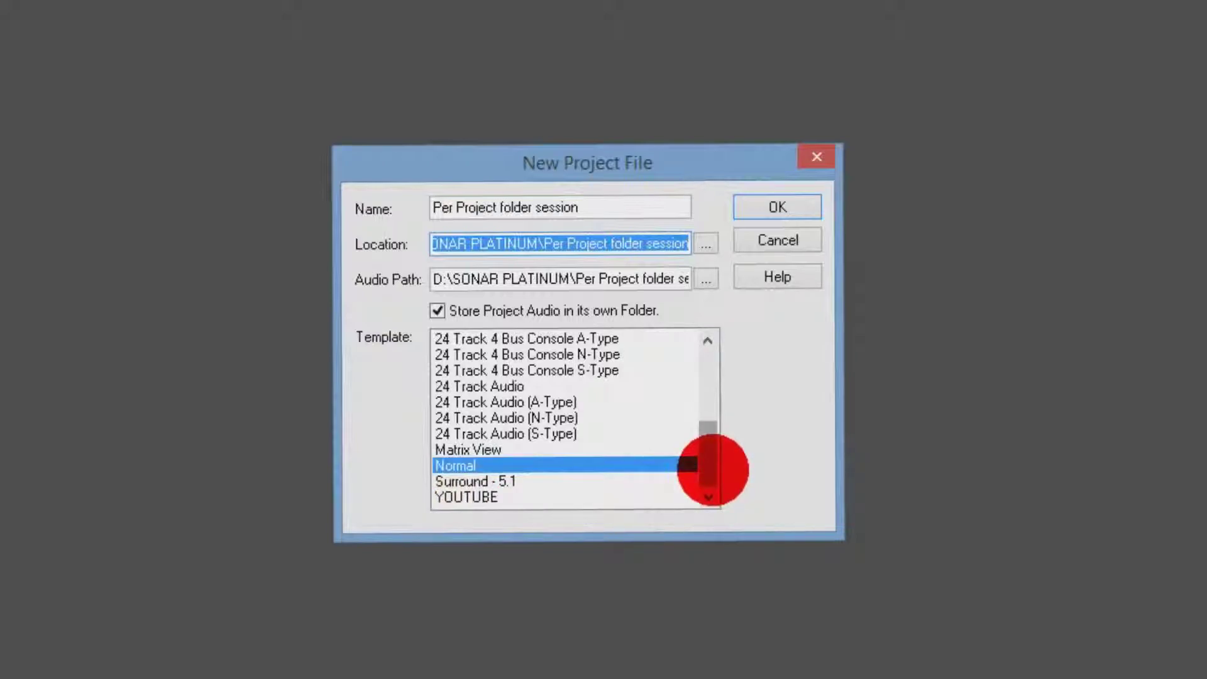
drag(712, 470, 732, 456)
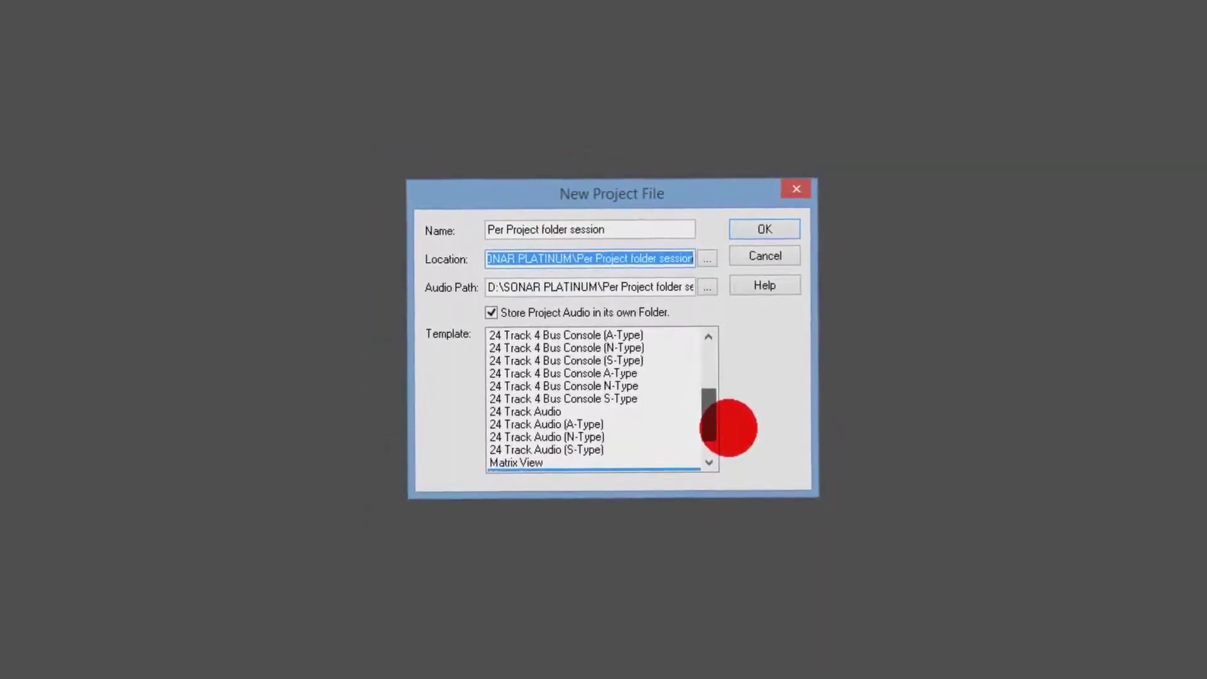
drag(727, 423, 737, 429)
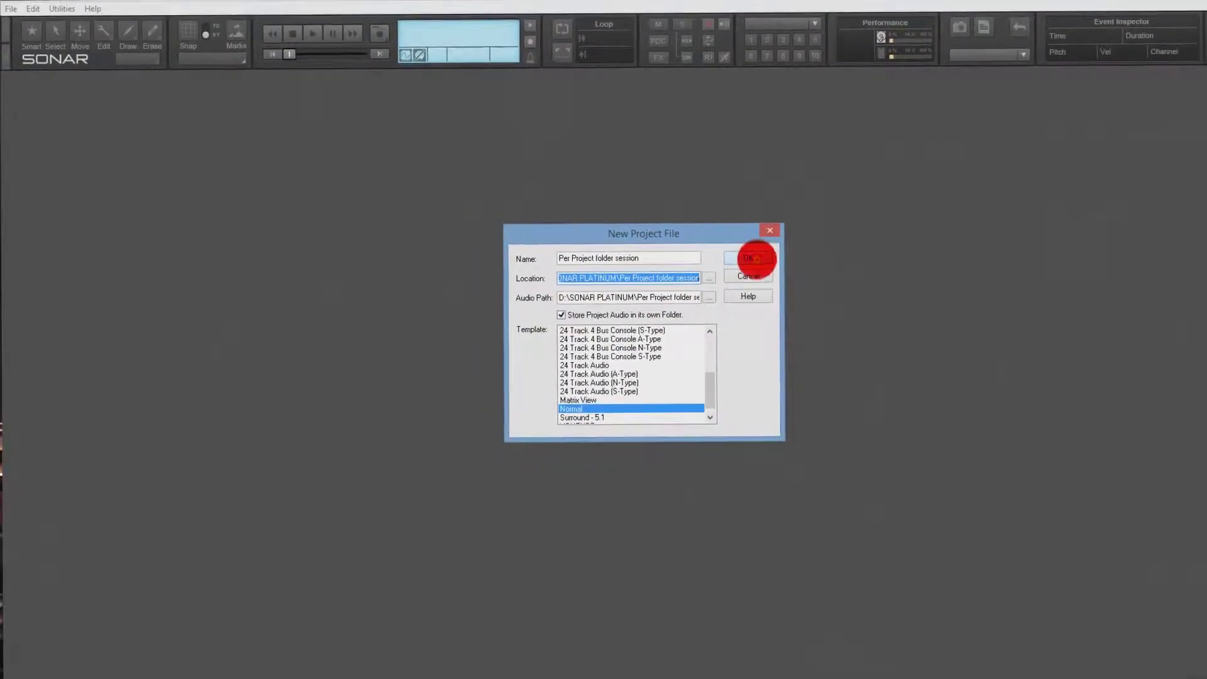
click(751, 252)
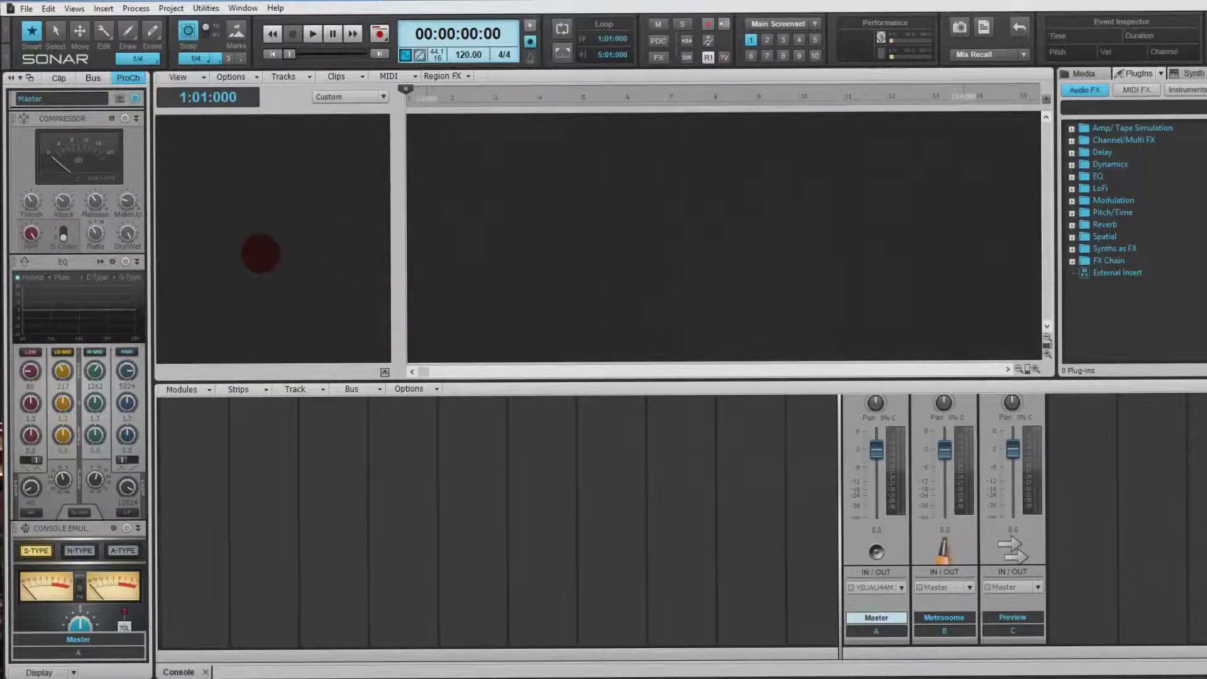
- Insert an audio track, Track 1, and enlarge it to show its controls
click(103, 8)
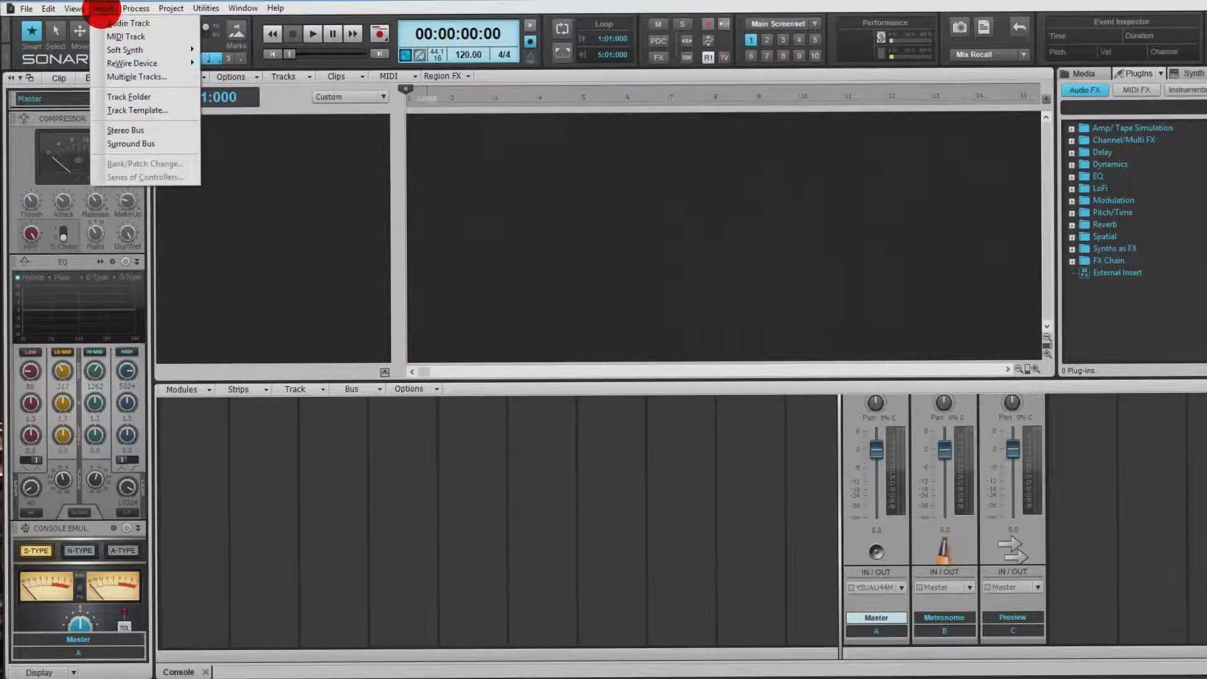
click(116, 23)
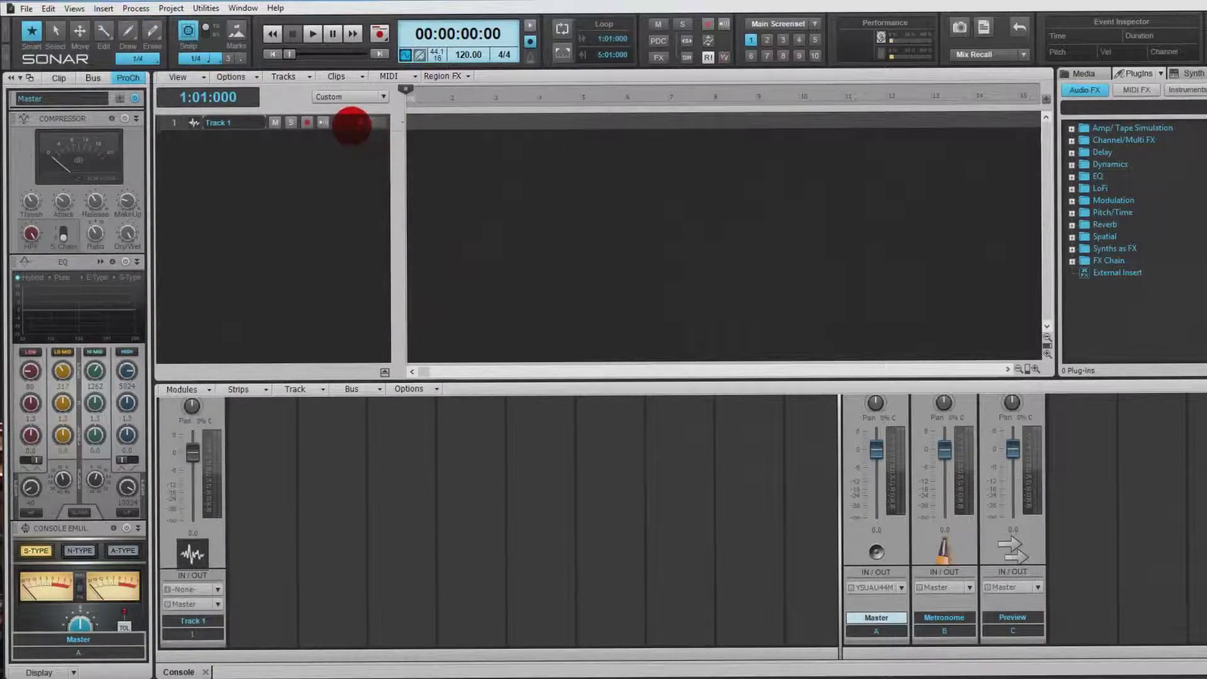
drag(346, 129, 349, 234)
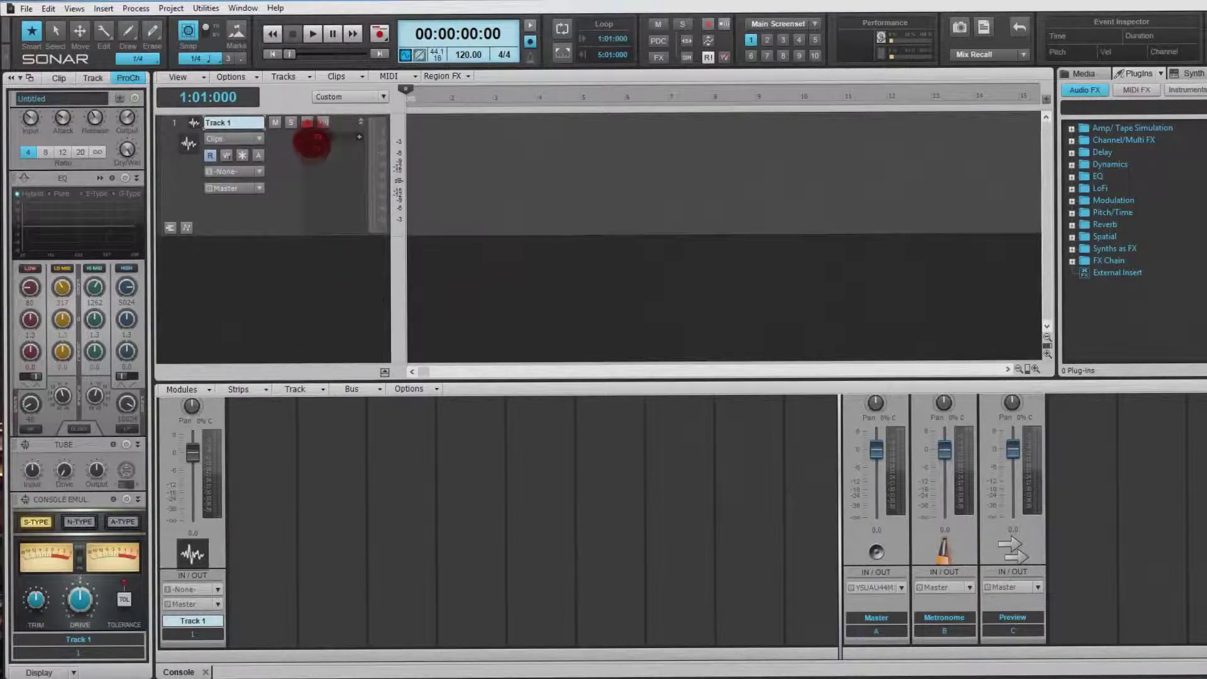
- Arm Track 1, record a short take (Record 1), and save the project
click(307, 122)
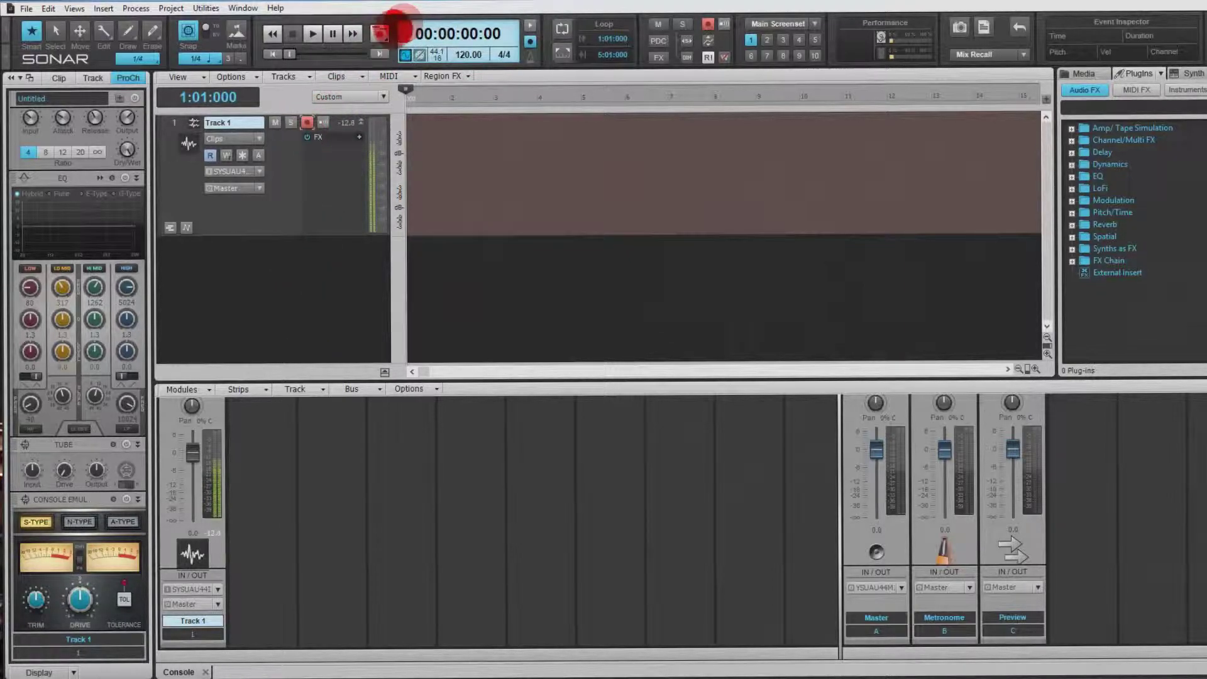
click(380, 34)
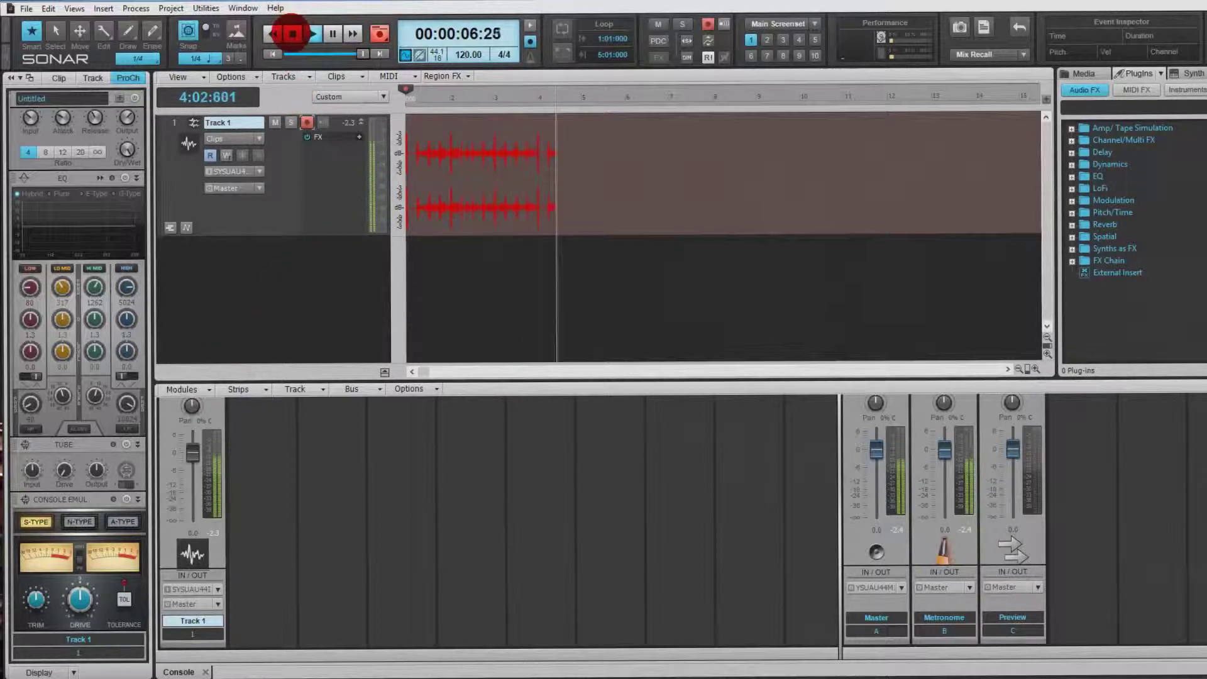
click(292, 33)
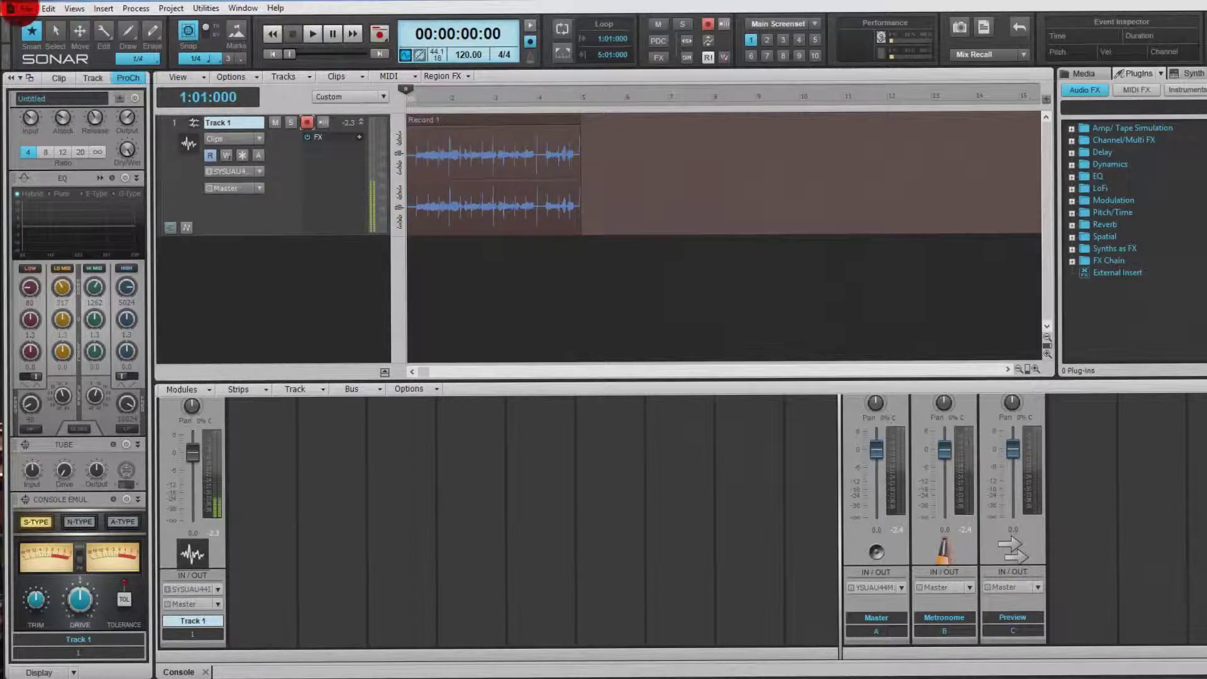
click(25, 9)
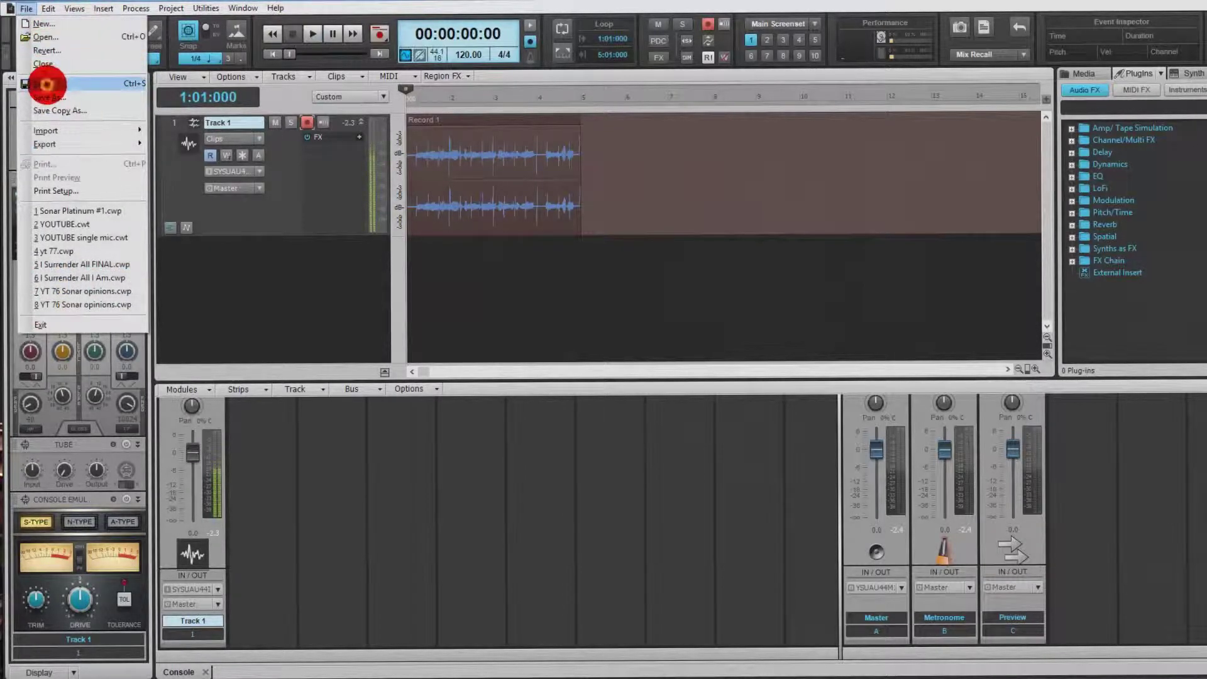
click(46, 83)
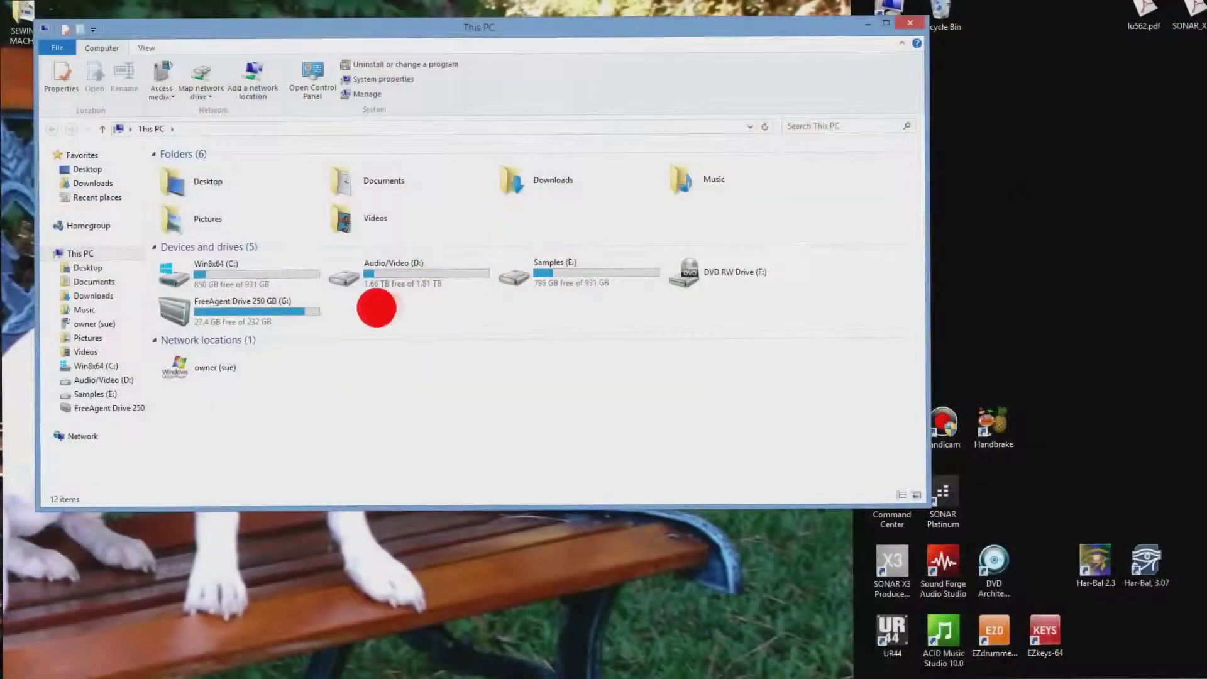
- Open D:\SONAR PLATINUM\Per Project folder session in File Explorer
click(368, 275)
double_click(381, 275)
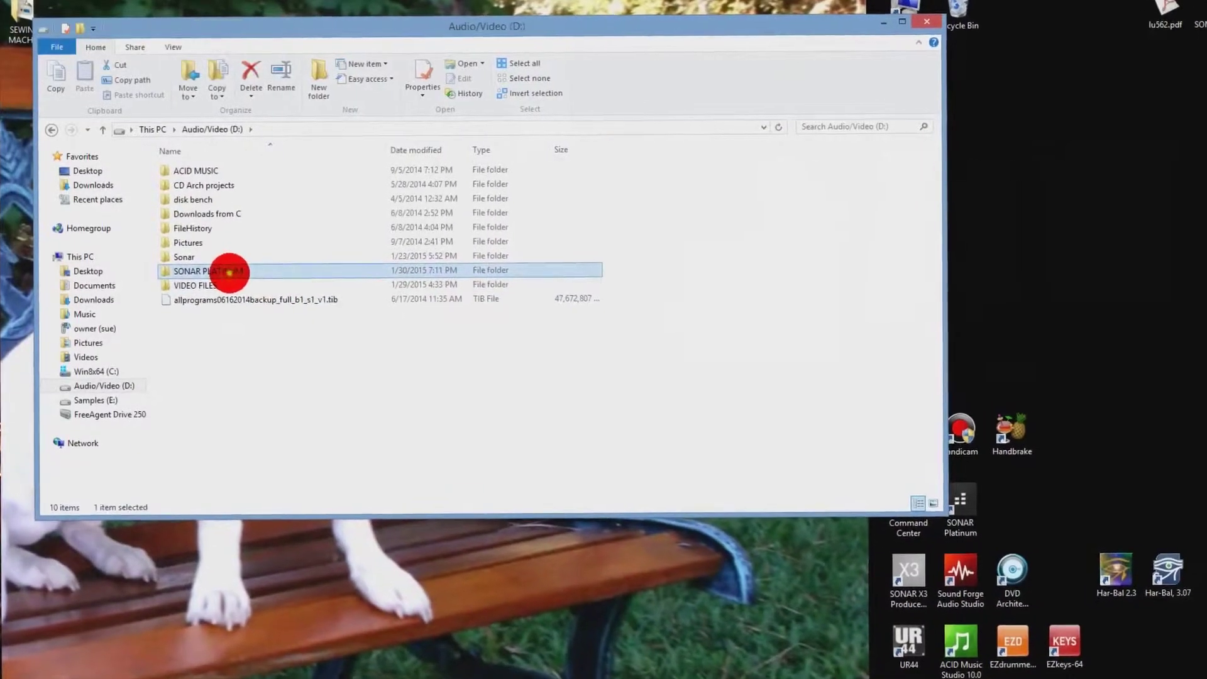
double_click(225, 267)
click(194, 178)
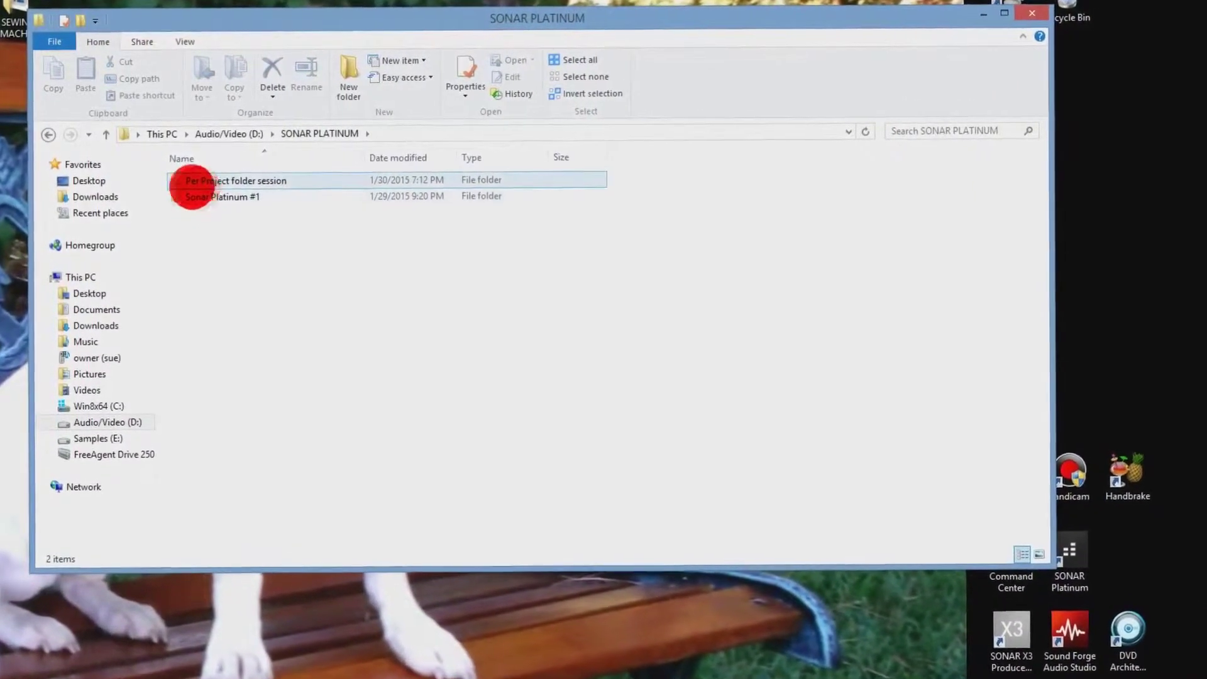
mouse_move(270, 199)
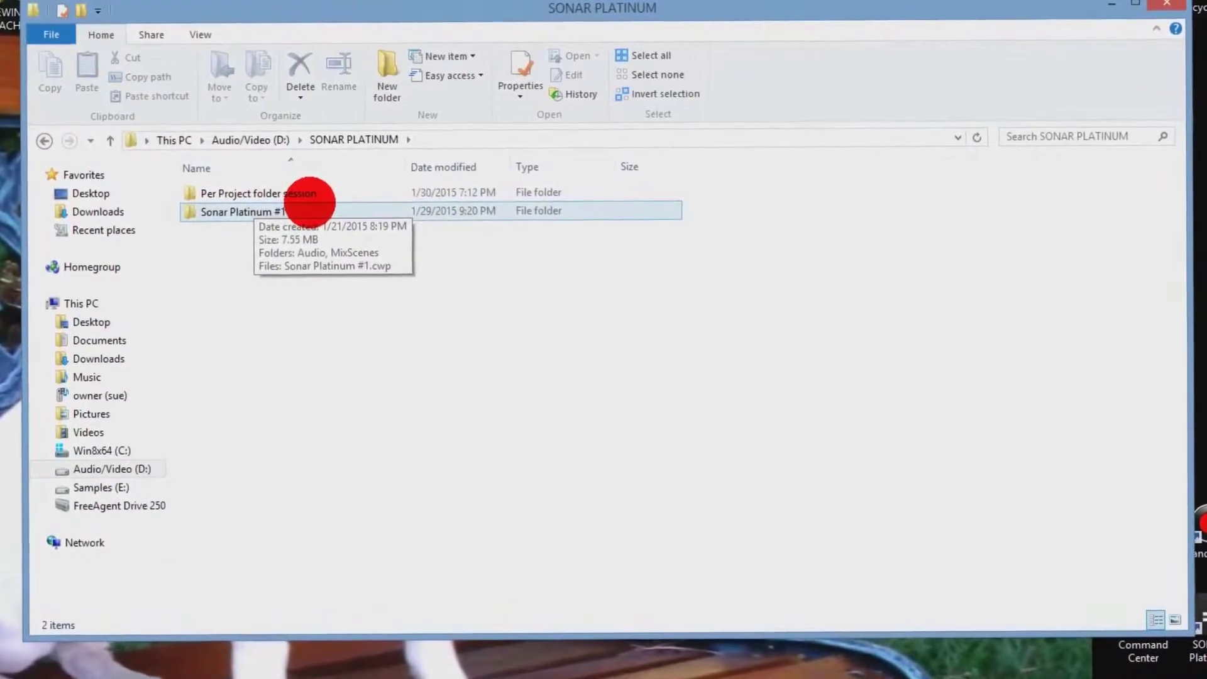
click(201, 193)
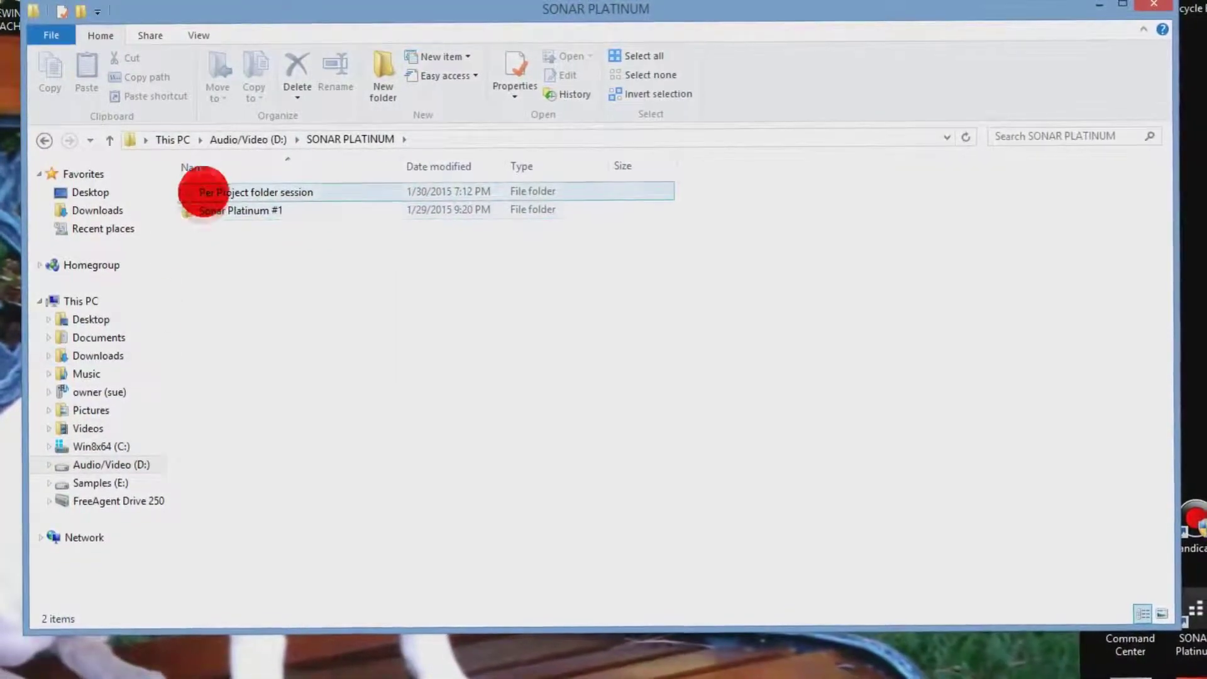
double_click(200, 193)
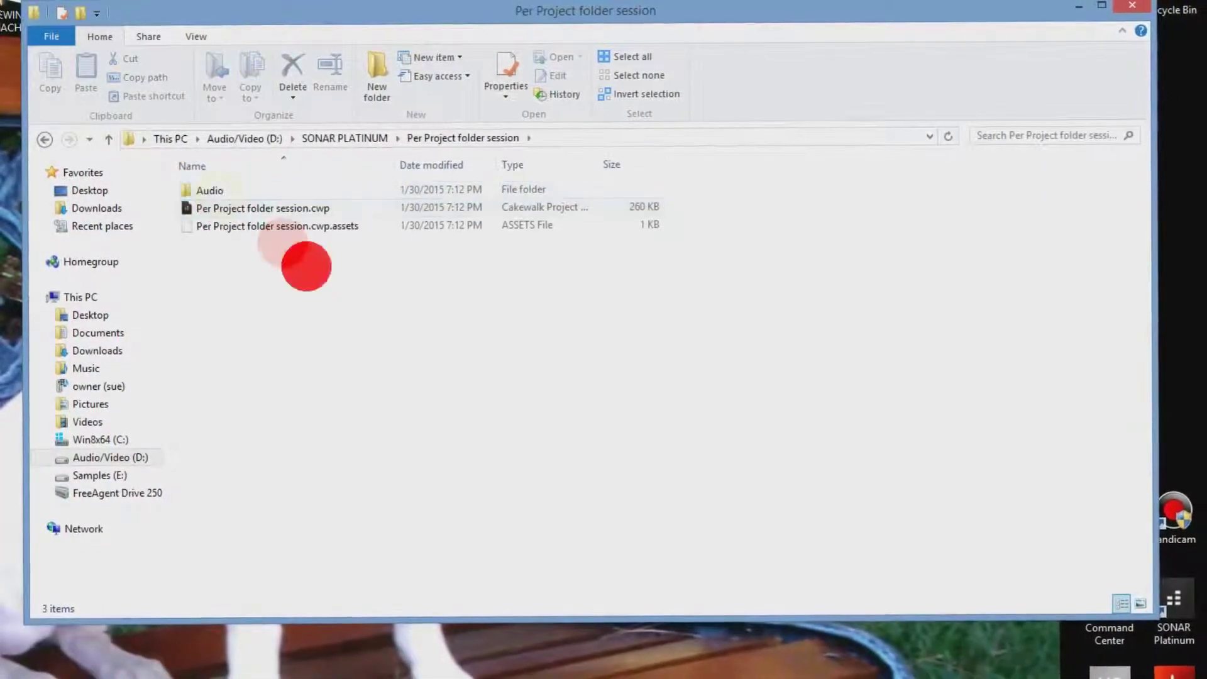
- Inspect the session's Audio subfolder, then return to the Per Project folder session folder
click(192, 190)
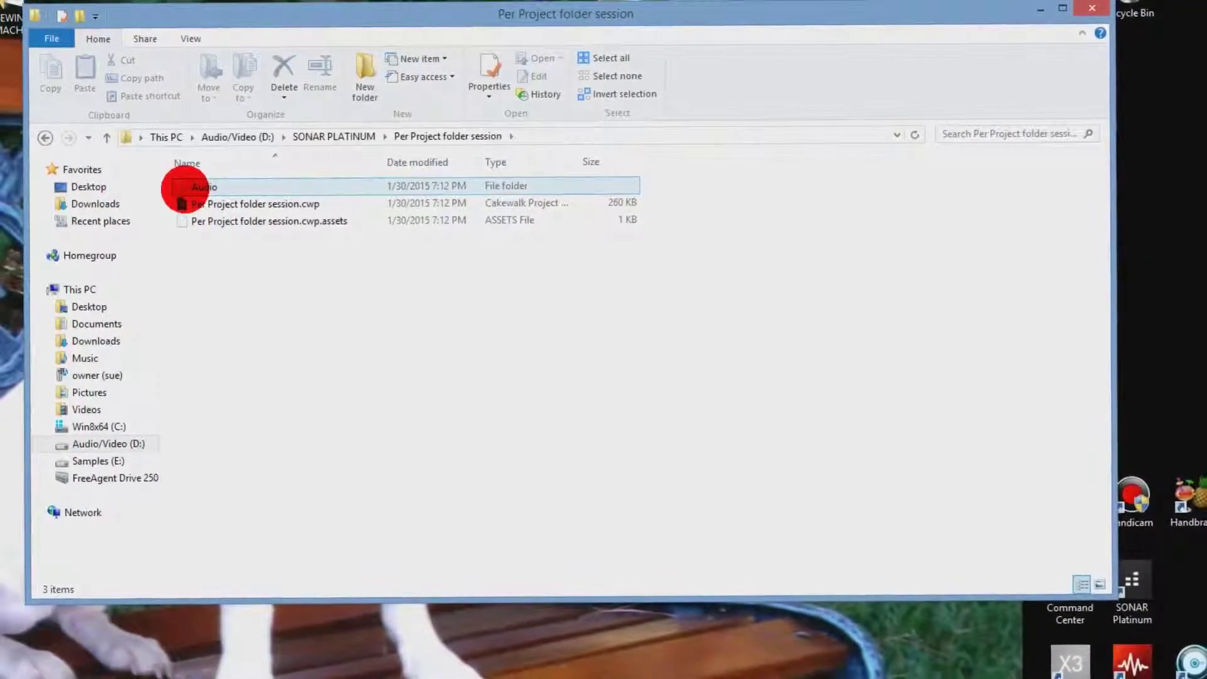
double_click(185, 187)
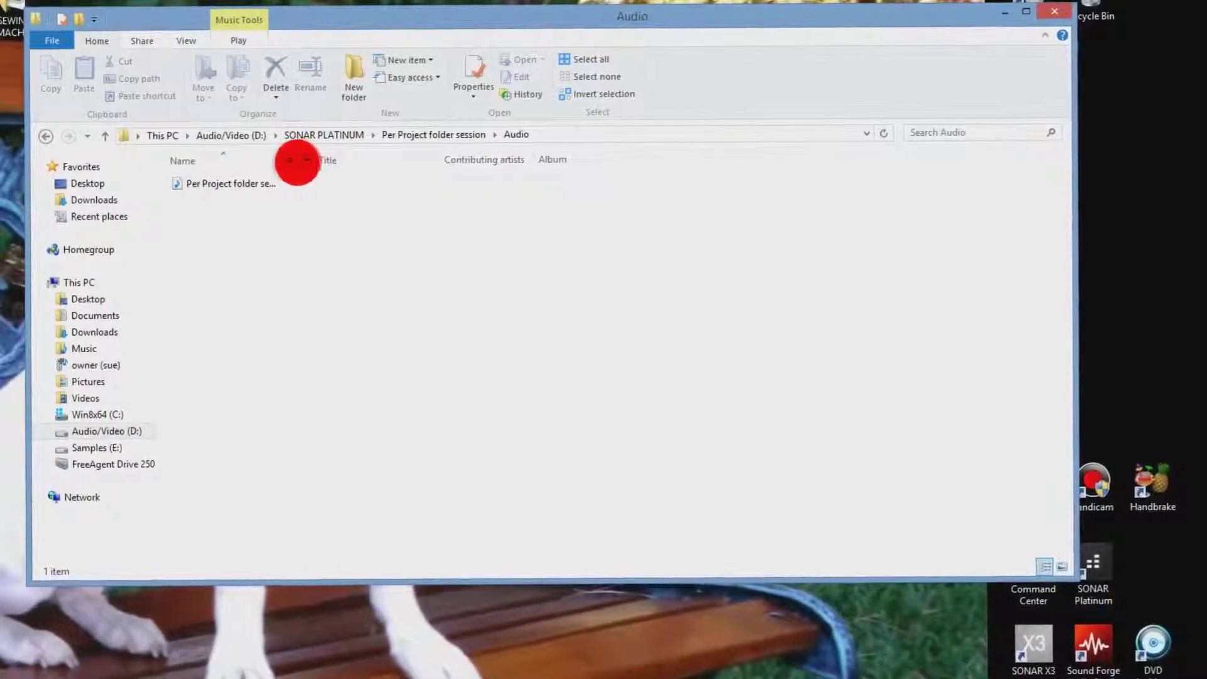
click(104, 134)
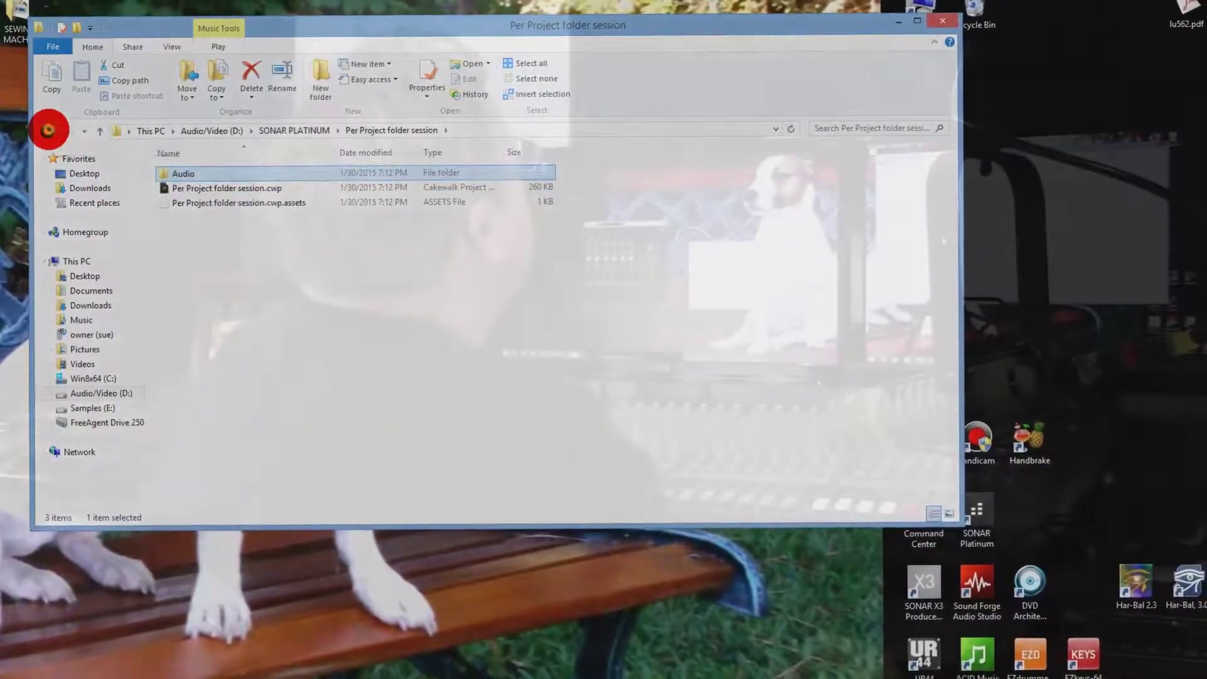
click(47, 131)
click(47, 130)
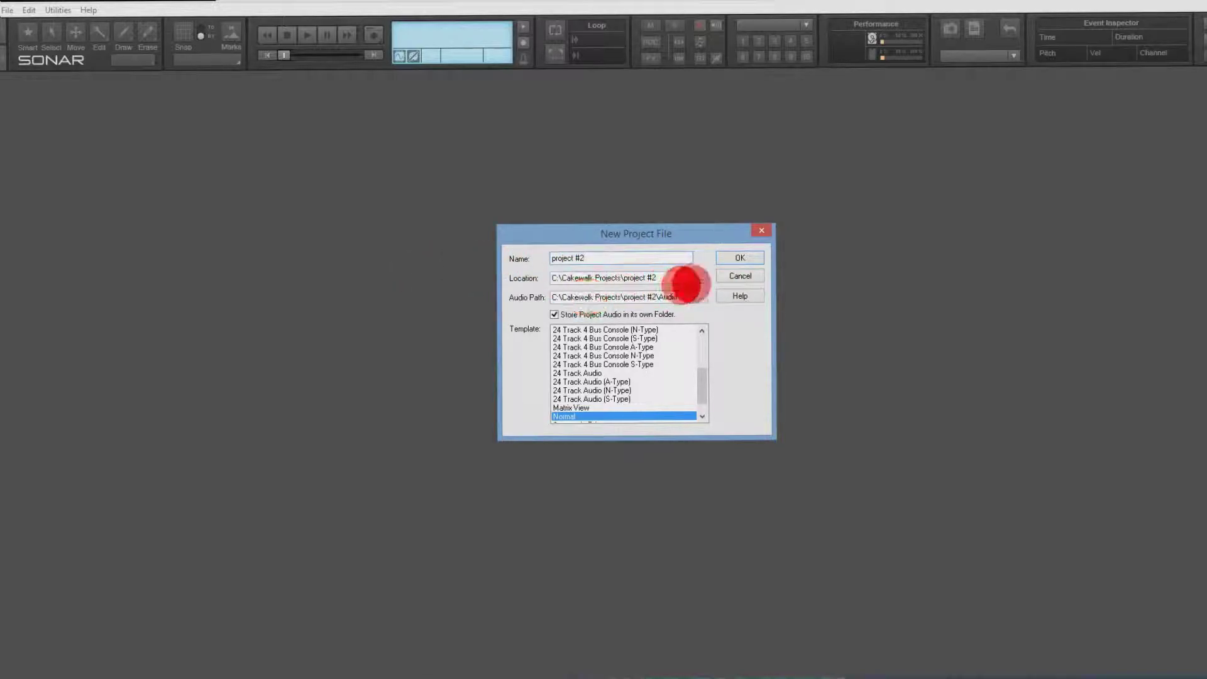
- Set project #2's location to D:\SONAR PLATINUM and create the empty project
click(702, 277)
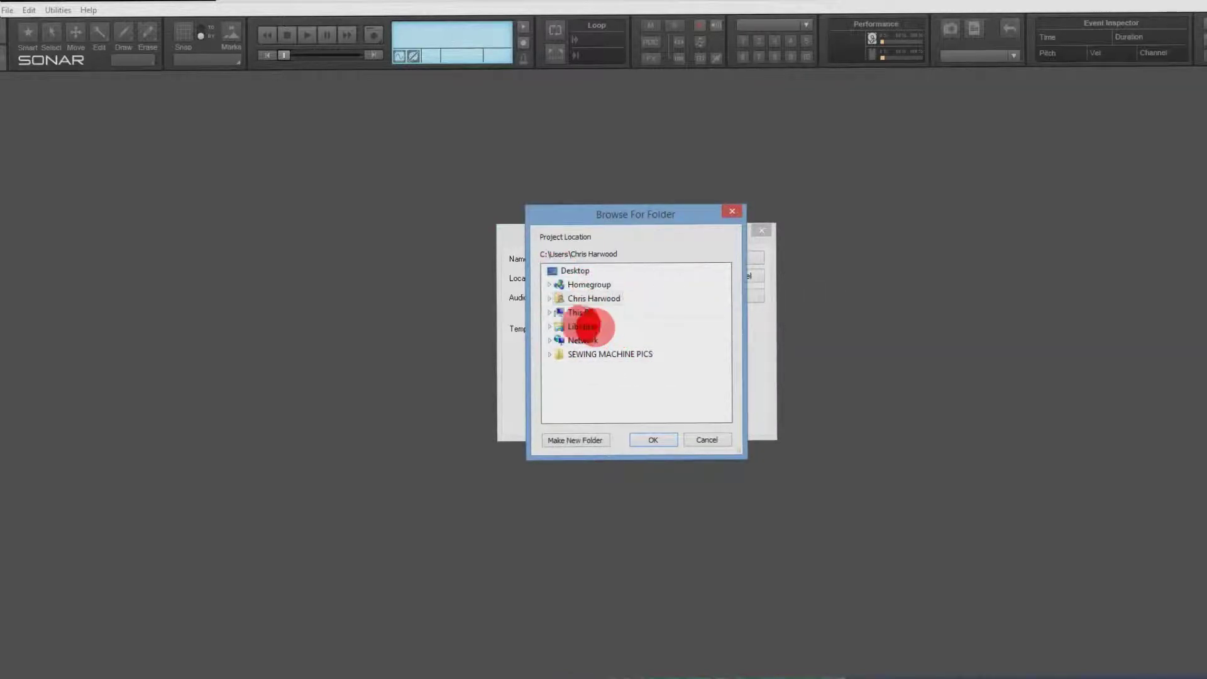
click(548, 313)
click(614, 385)
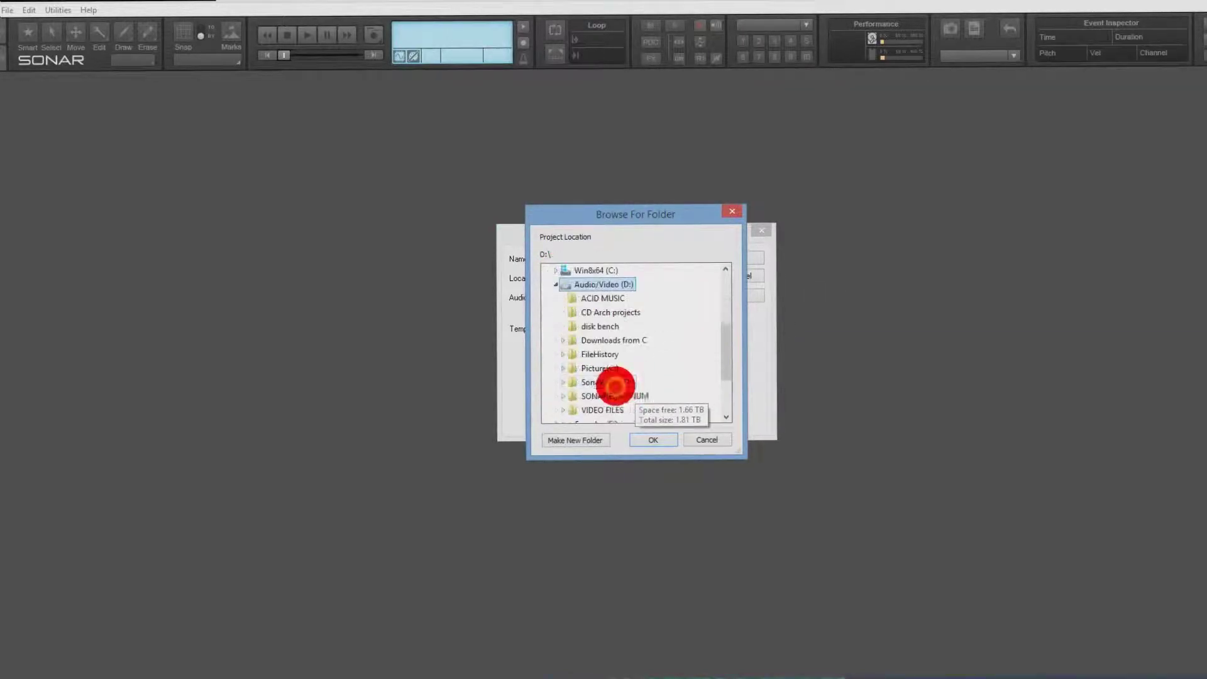
click(616, 395)
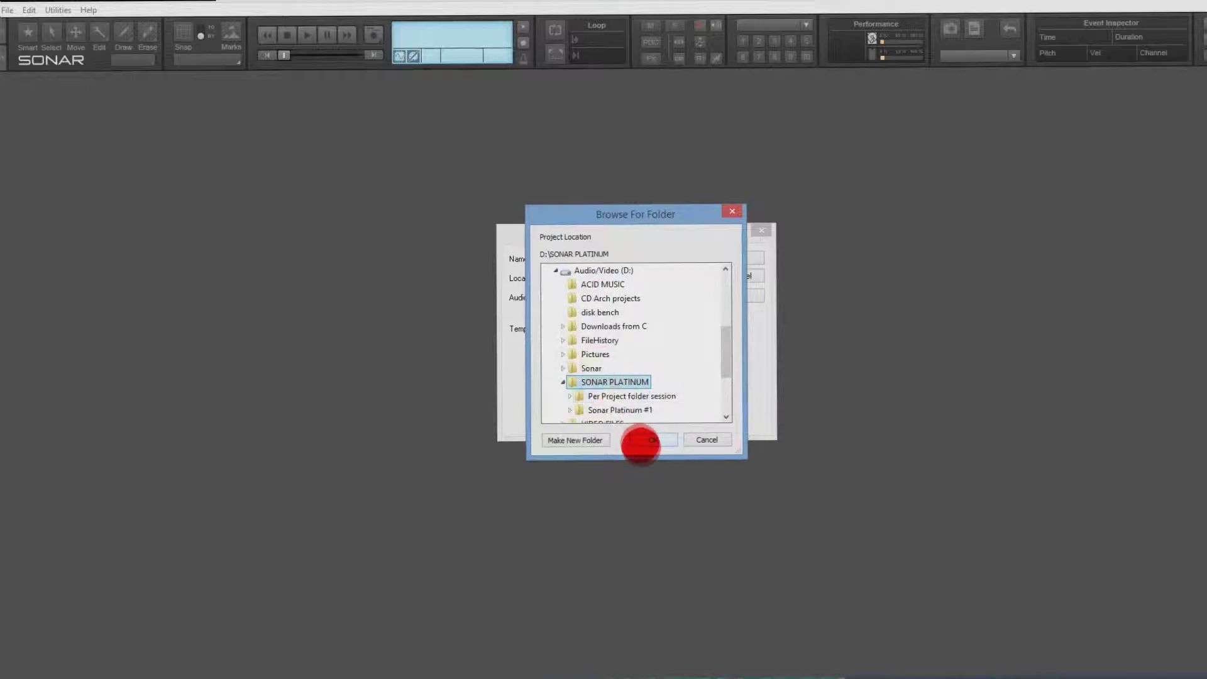
click(657, 440)
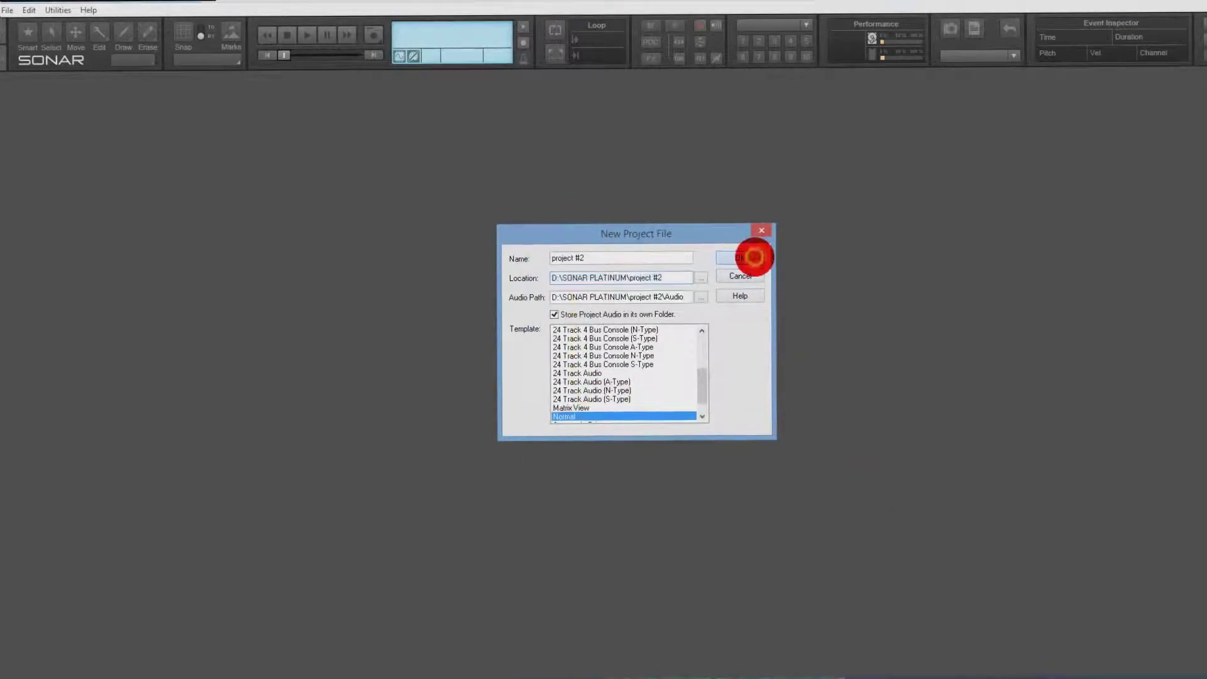
click(752, 257)
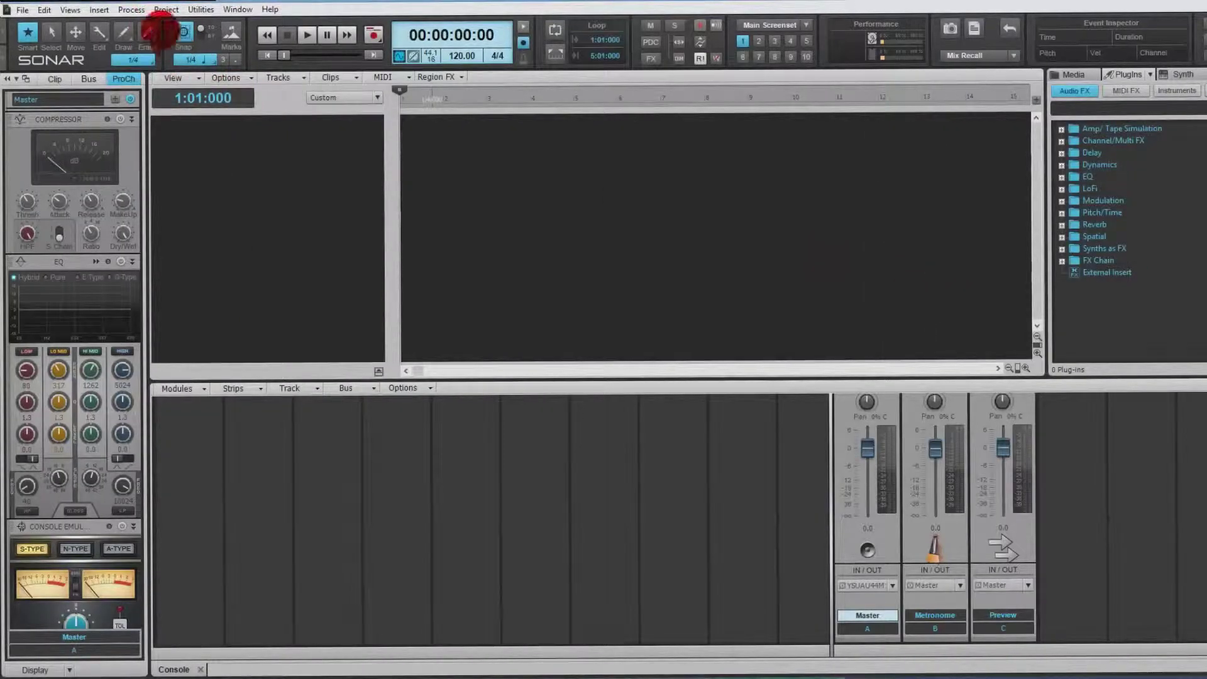
- Insert an audio track into project #2 and make Track 1 taller
click(96, 9)
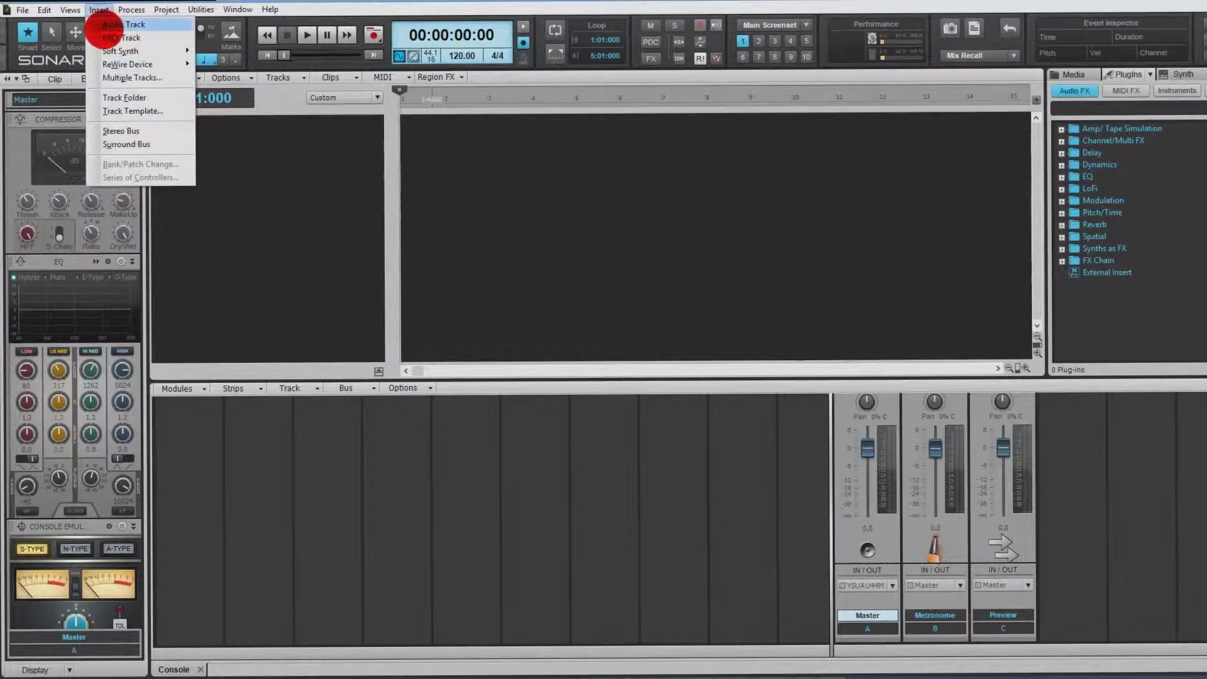
click(108, 25)
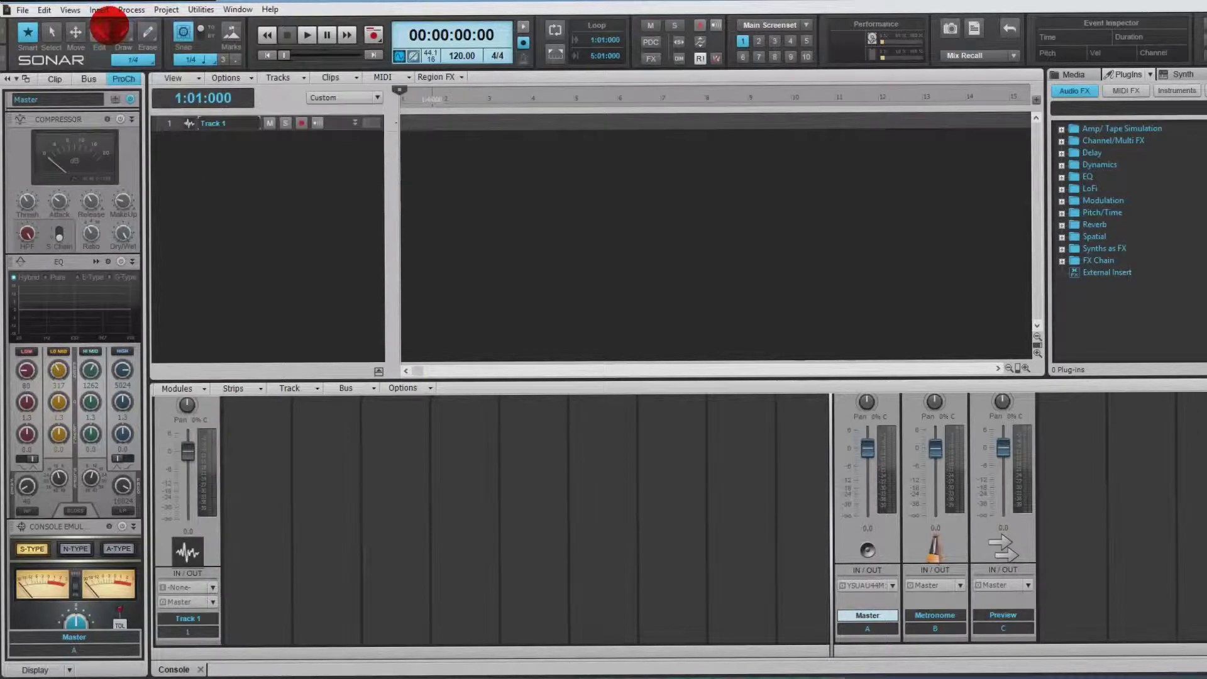
drag(335, 130, 346, 229)
- Arm Track 1, record a short take, and save project #2
click(301, 122)
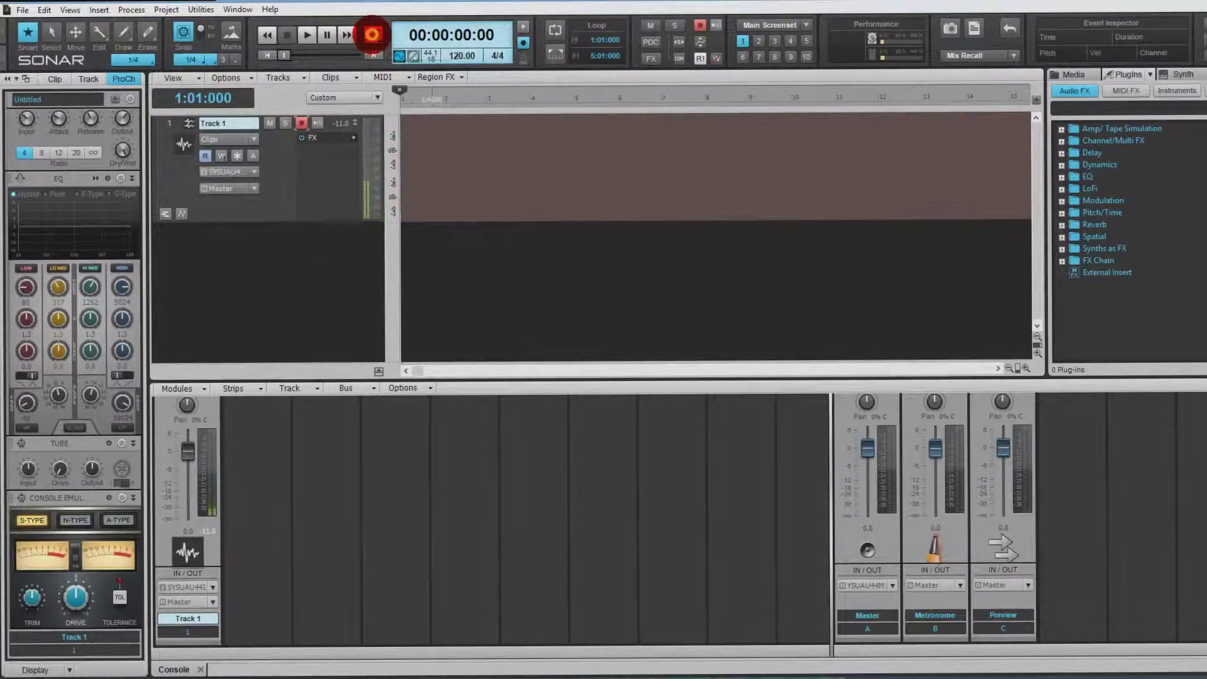
click(372, 35)
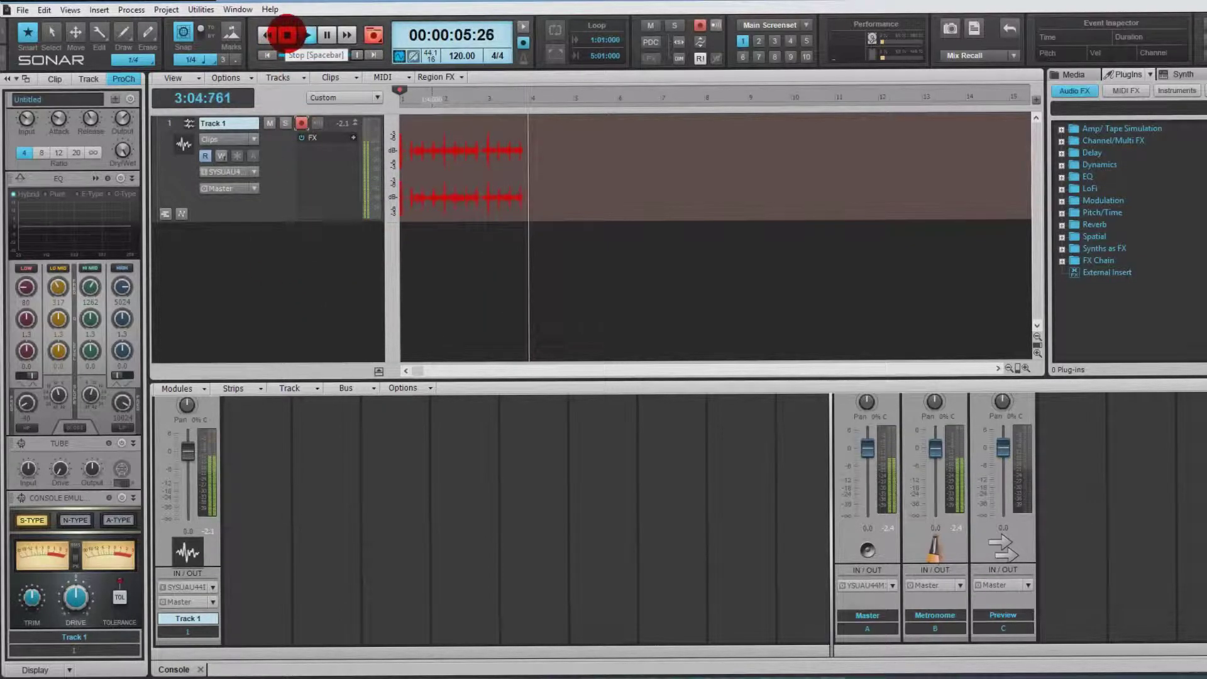
click(287, 35)
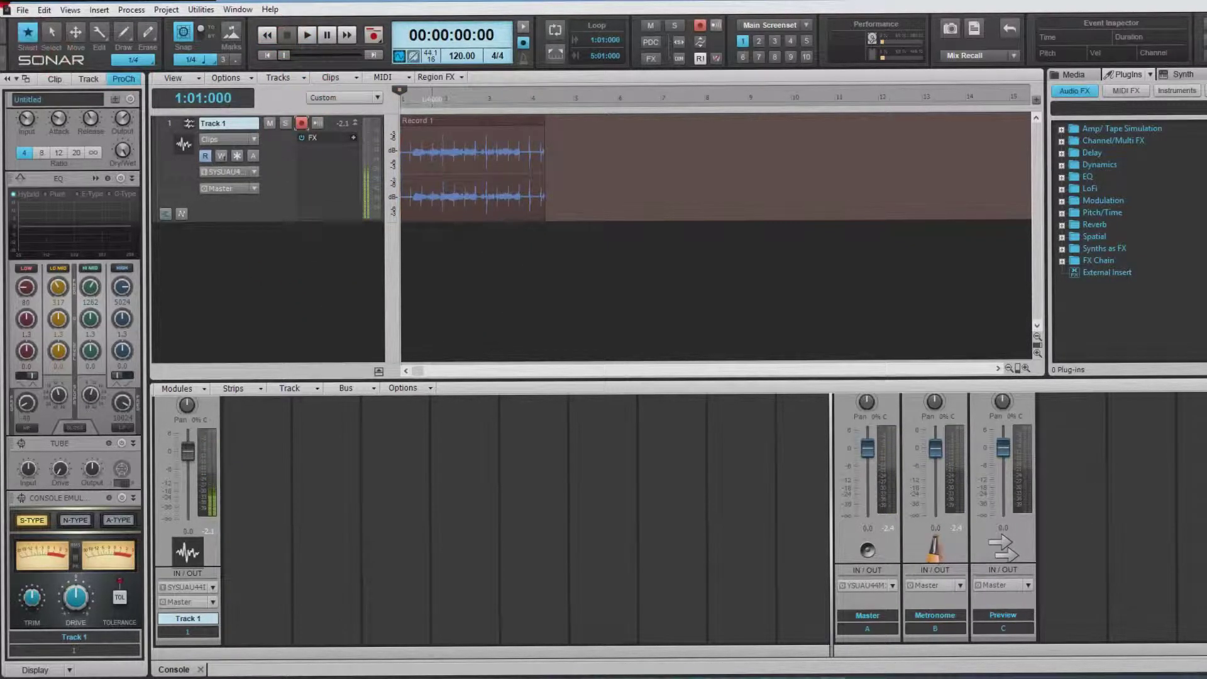
click(22, 9)
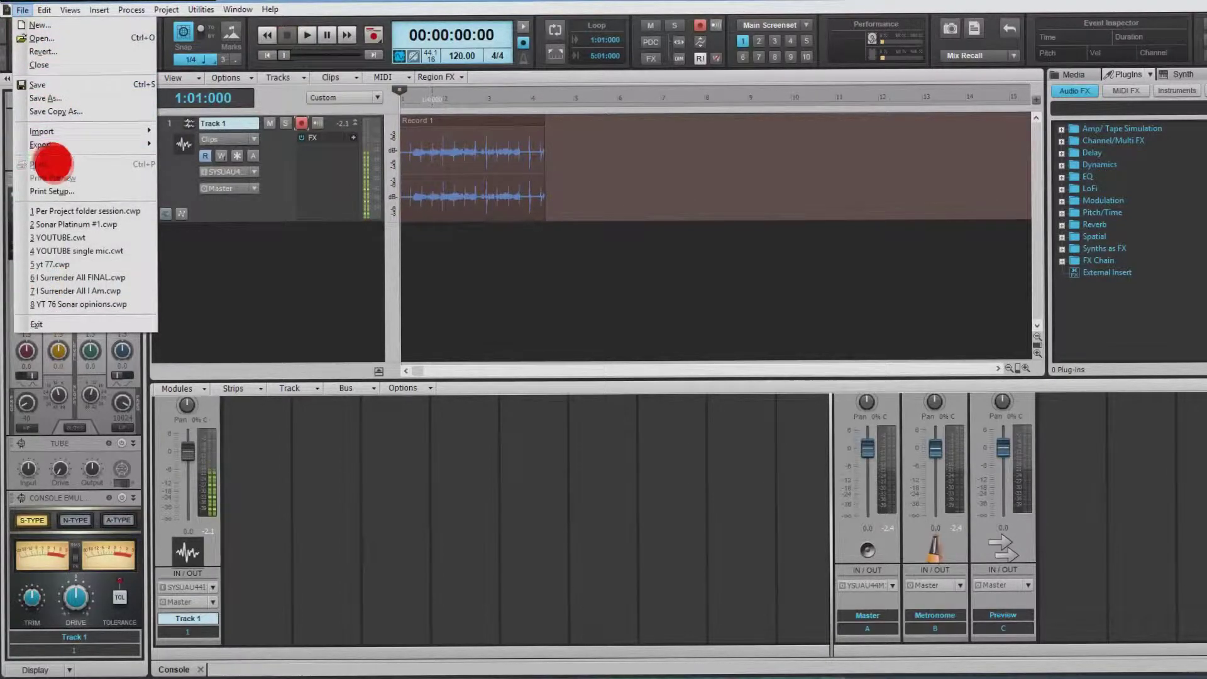
click(39, 84)
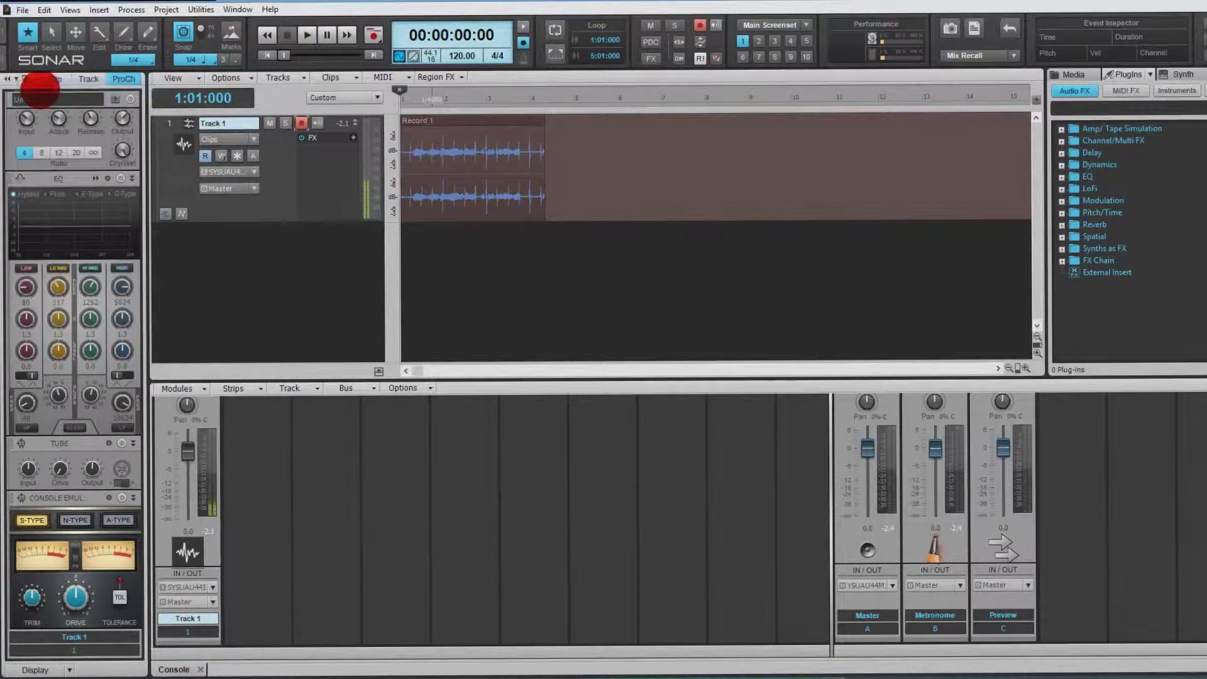
click(22, 9)
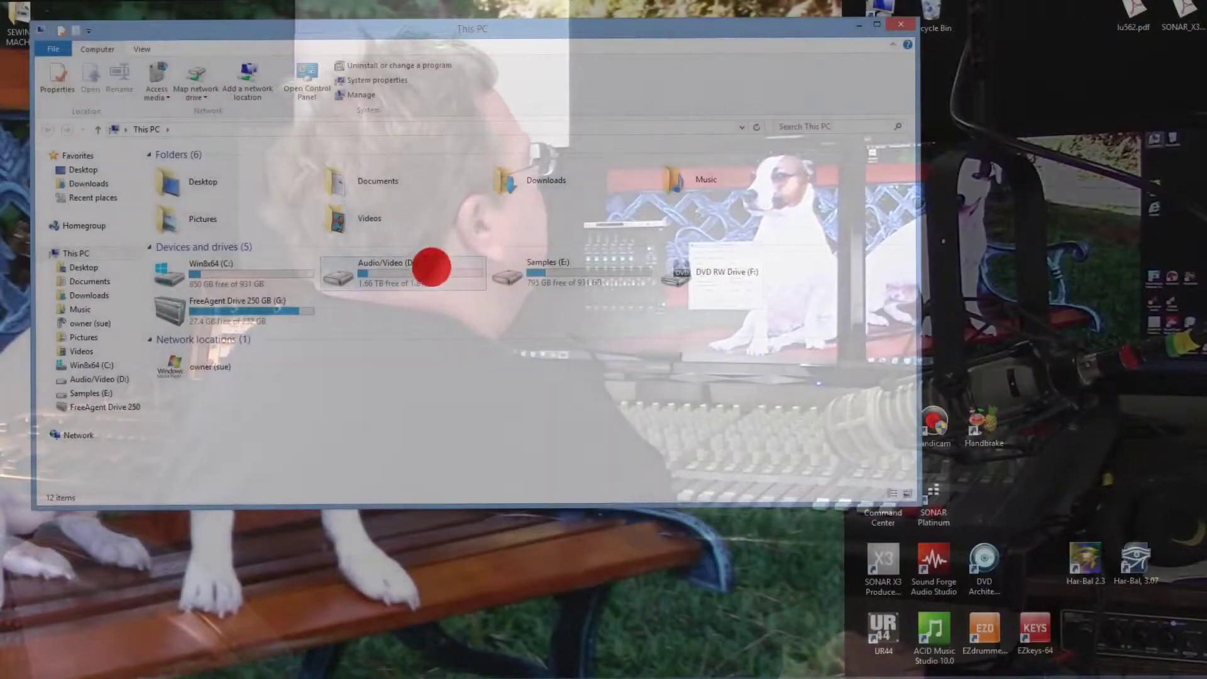
- Browse to D:\SONAR PLATINUM\project #2\Audio to confirm the recording, then go back up to SONAR PLATINUM
click(213, 268)
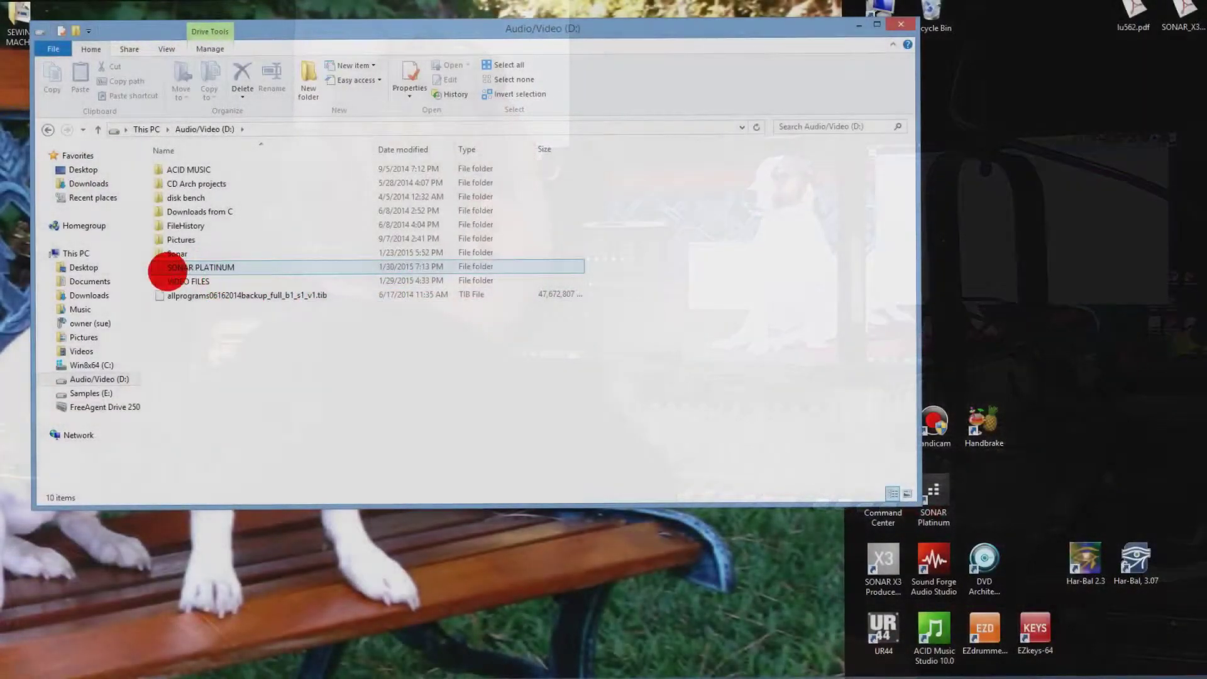
double_click(212, 268)
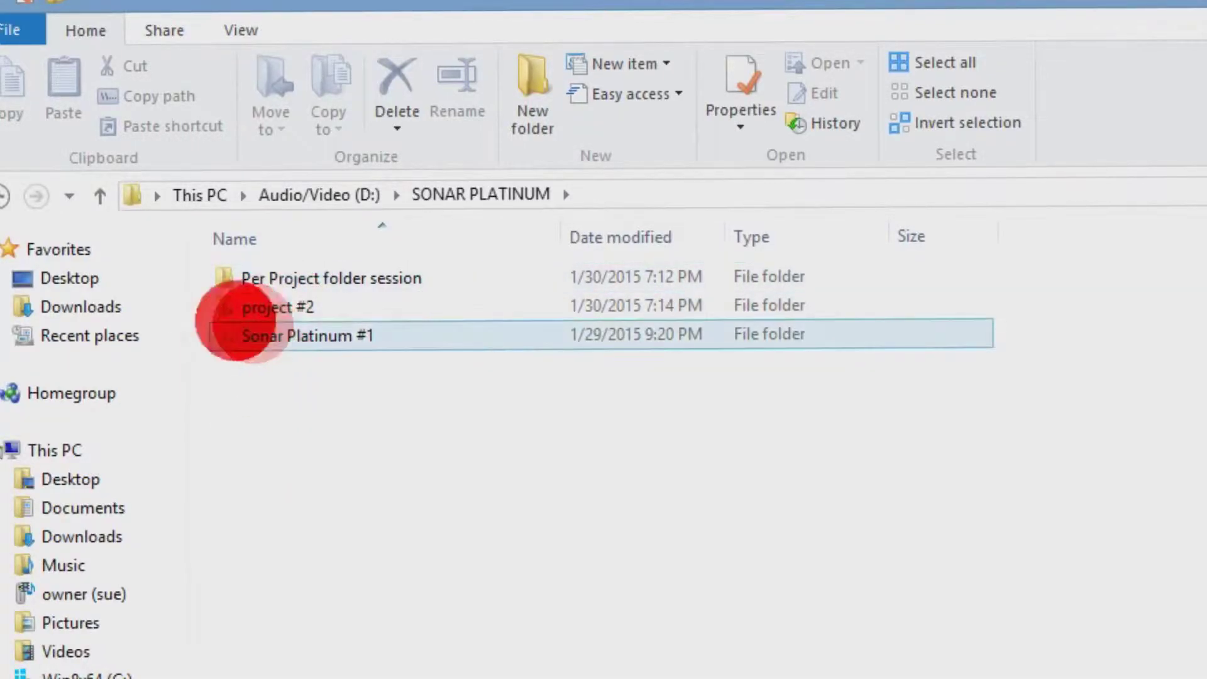
double_click(232, 306)
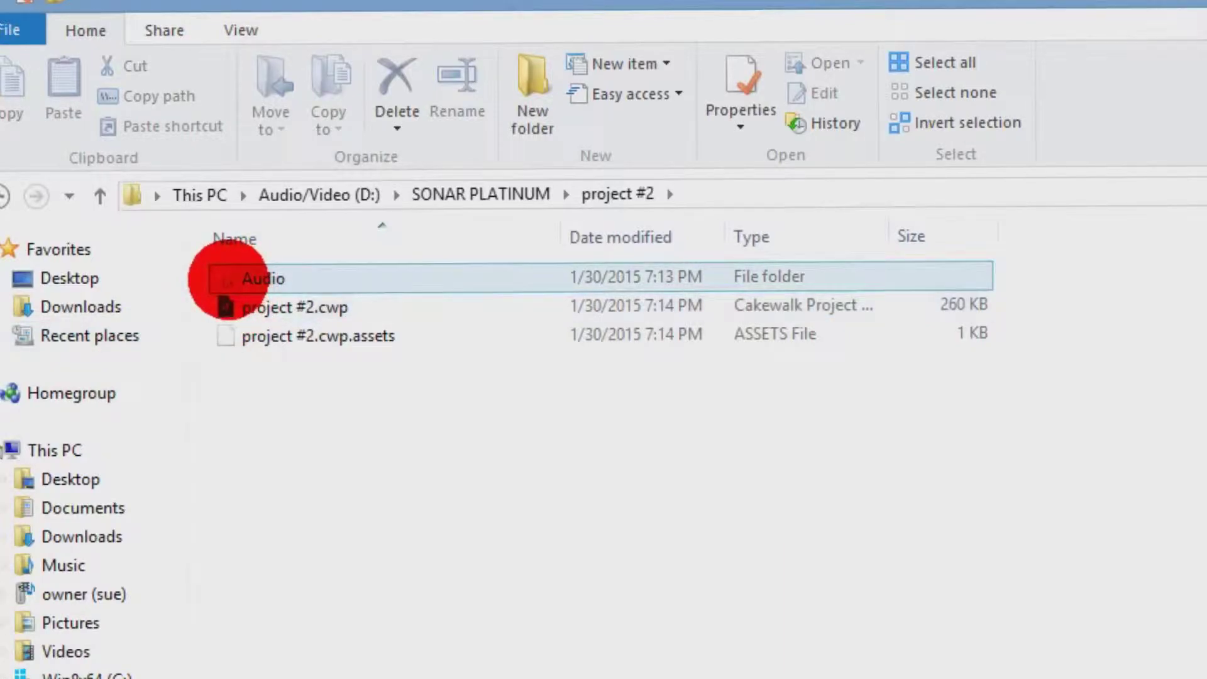
double_click(227, 280)
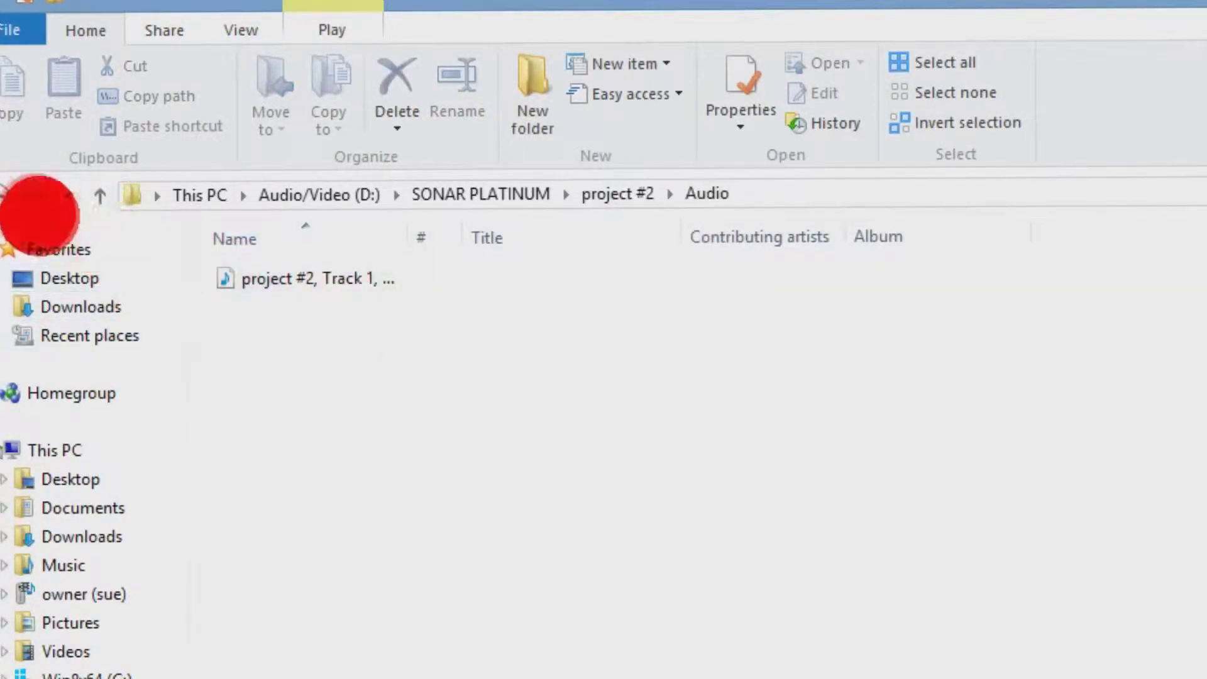
click(100, 195)
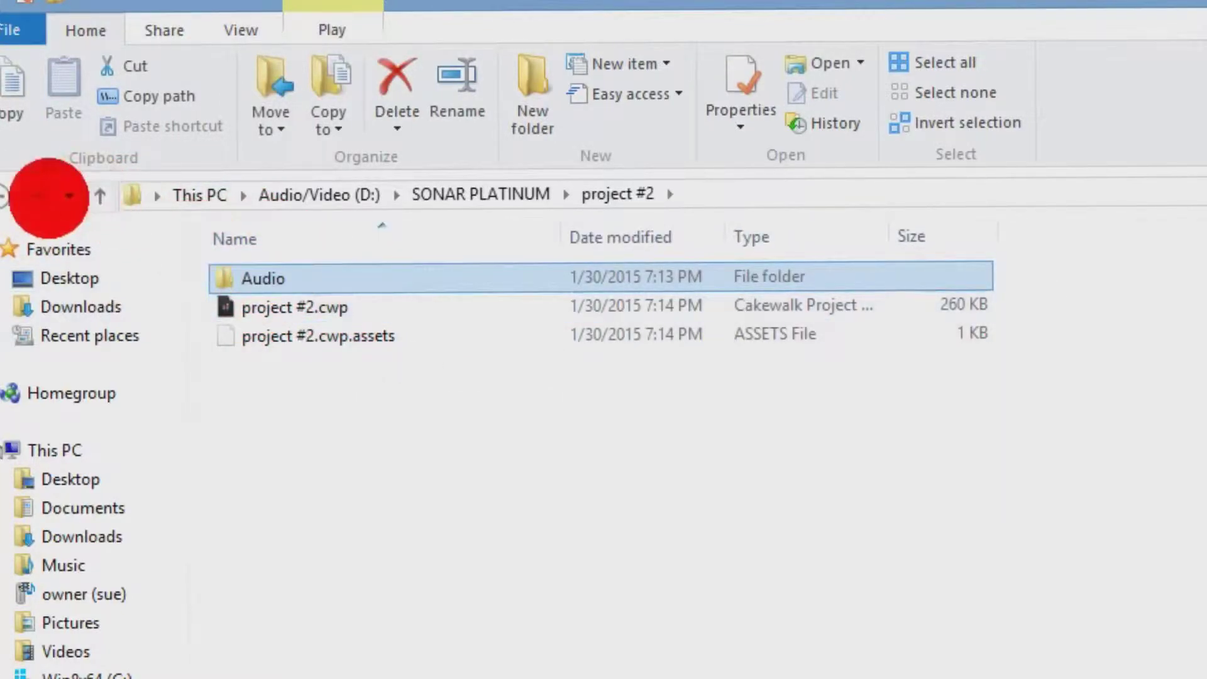
click(100, 195)
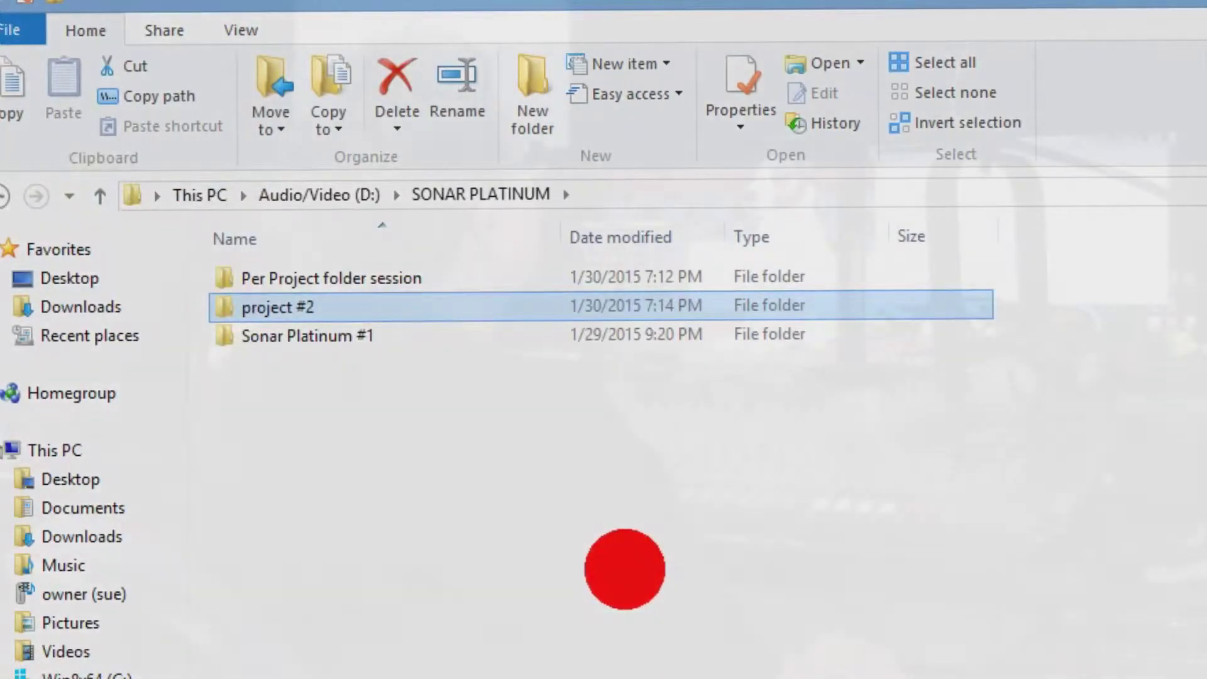